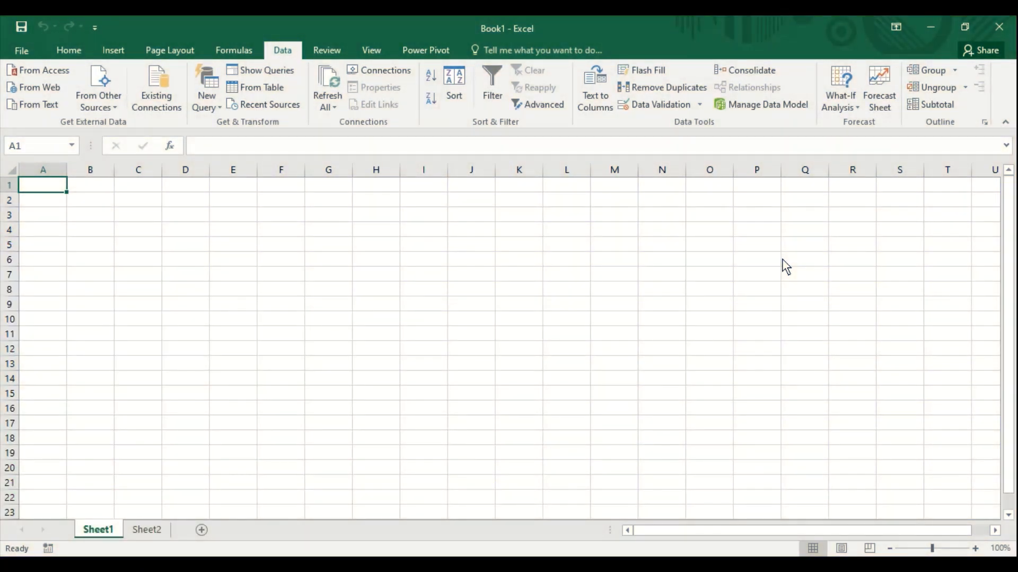
Enter the column headers PRODUCT ID, PRNAME, PR COST, QUANTITY and TOTAL across cells C6 to G6
click(136, 258)
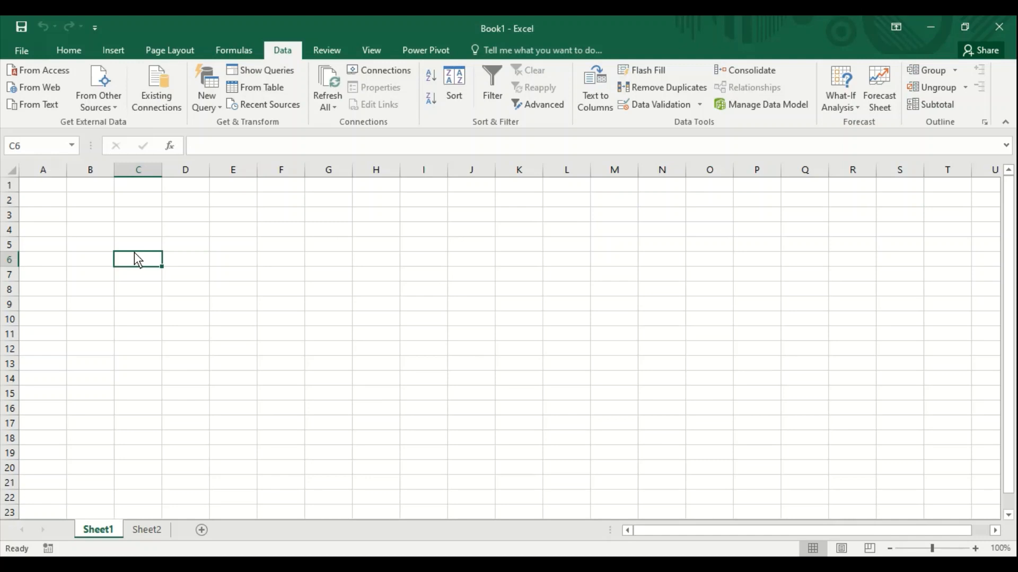
text(PRODUCT)
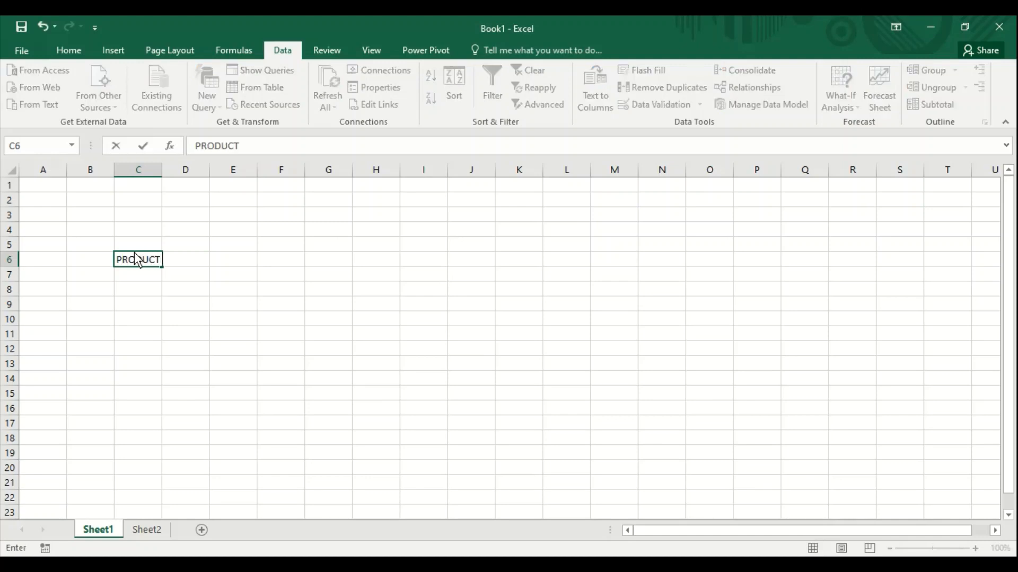
text( ID)
key(Tab)
text(PR)
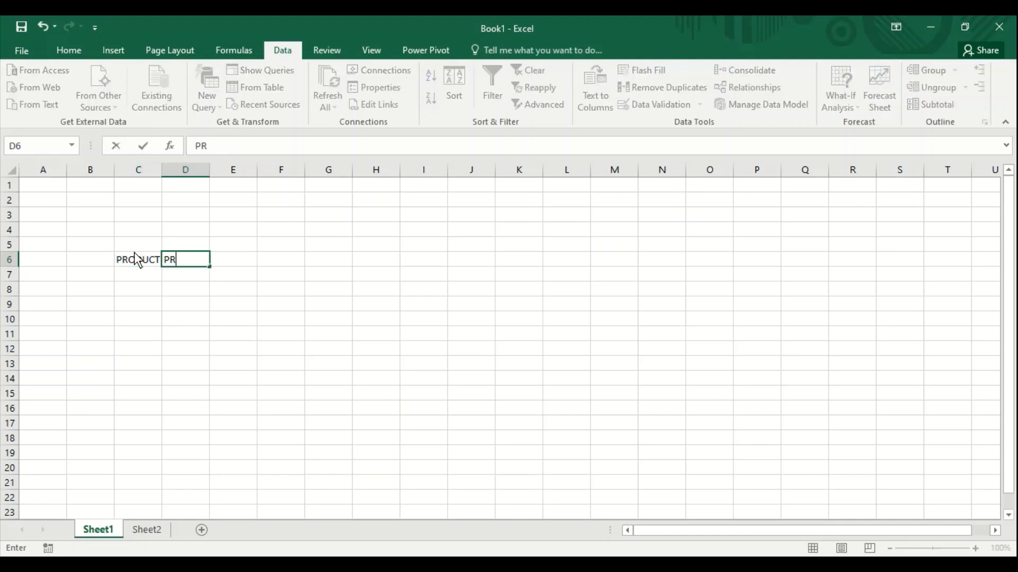
text(NAME)
key(Tab)
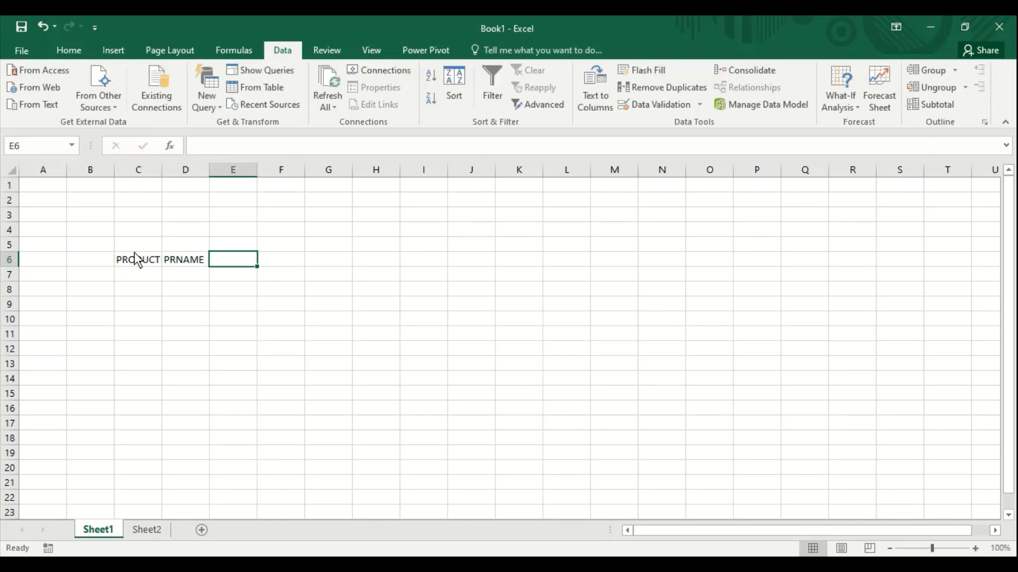
text(PR COST)
key(Tab)
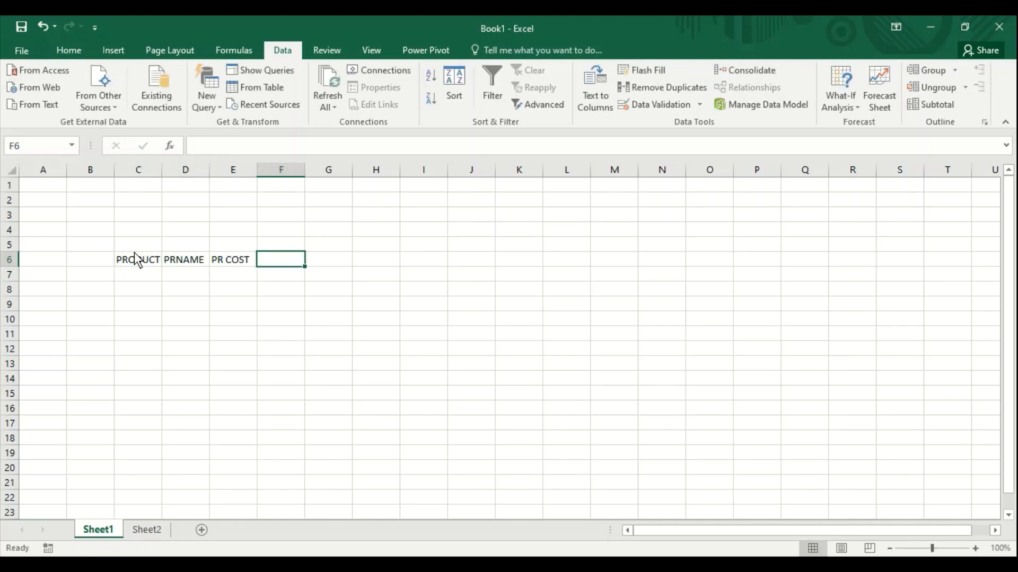
text(QUANTITY)
key(Tab)
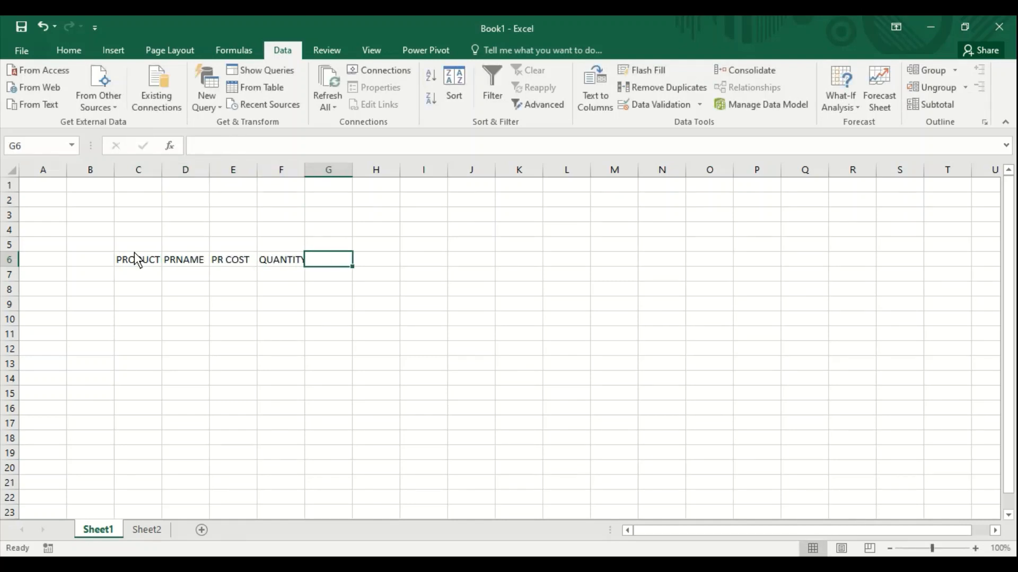
text(TOTAL)
key(Return)
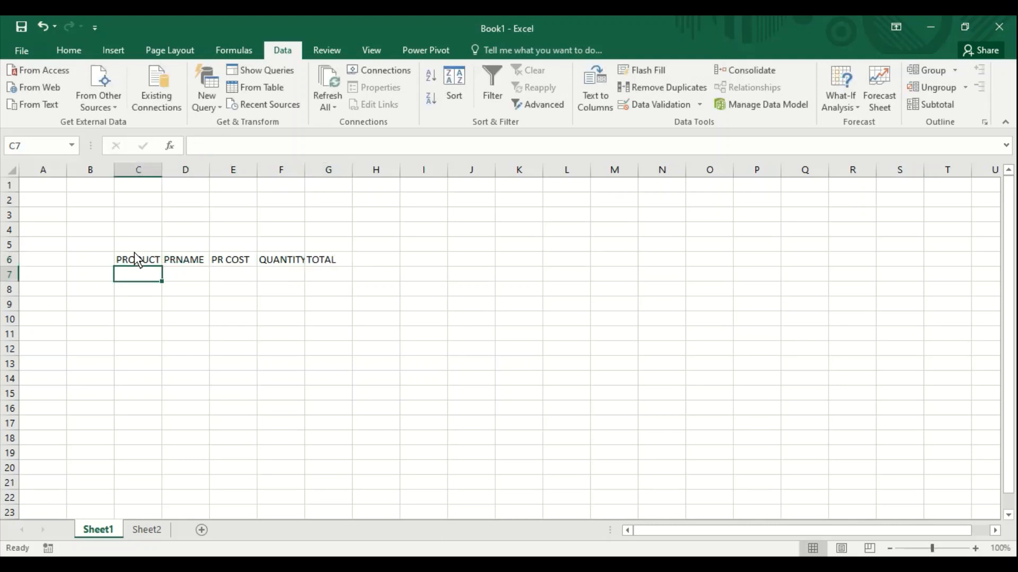
Fill the product ID column with PR1, PR2, PR3, PR4 and PR5 in cells C7 to C11
text(PRO)
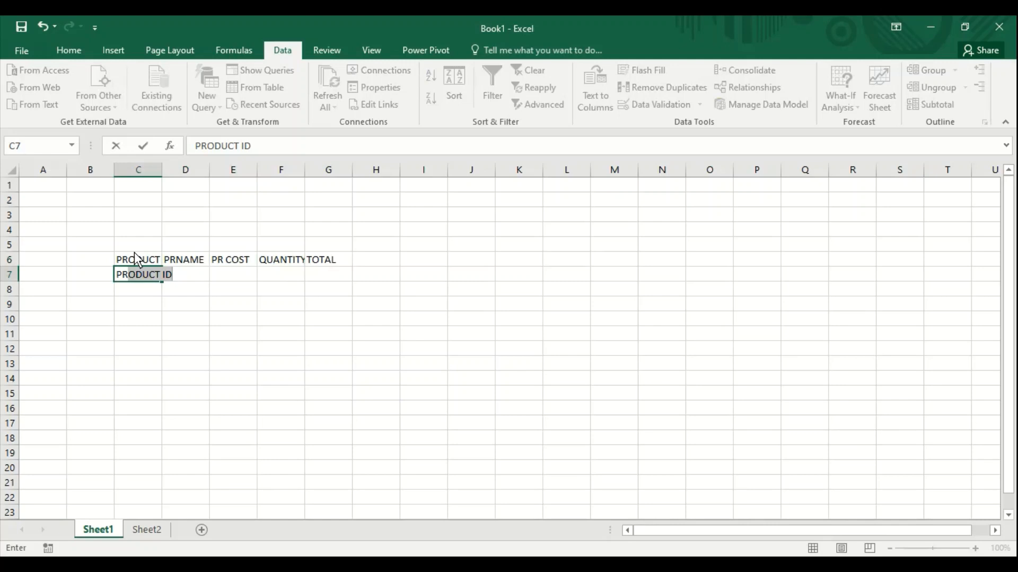
text(1)
key(Return)
text(PR2)
key(Return)
text(PR3)
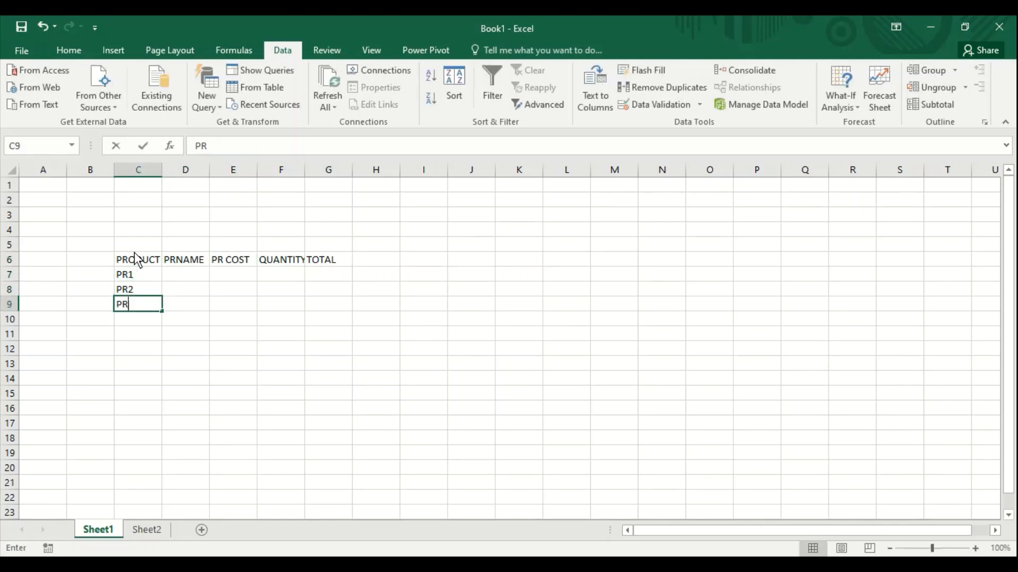
key(Return)
text(PR4)
key(Return)
text(PR5)
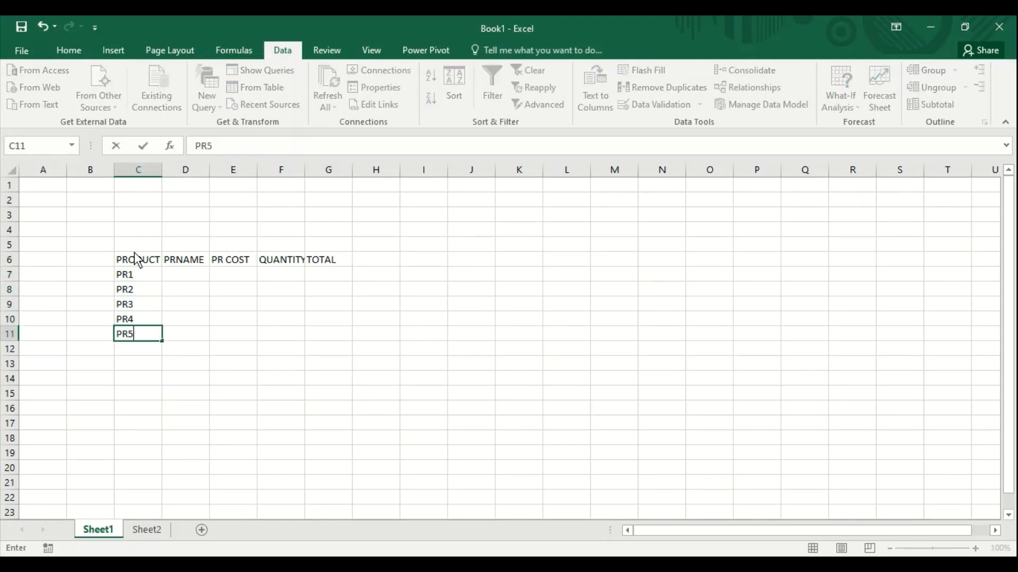
key(Return)
Fill the PRNAME column in D7 to D11 with MONITOR, CPU, KEYBOARD, MOUSE and UPS
key(Up)
key(Up)
key(Up)
key(Up)
key(Up)
key(Right)
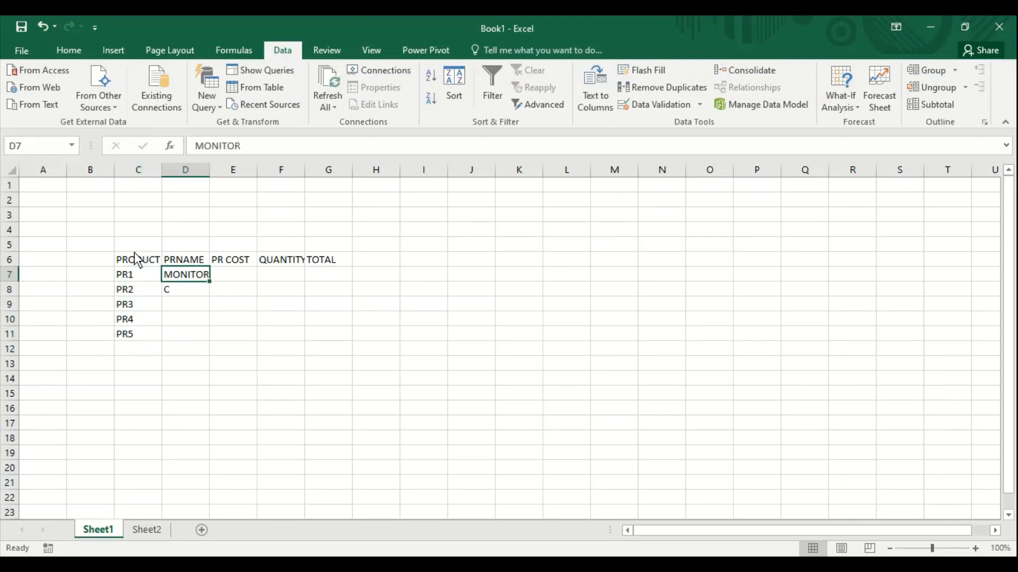
text(MONITOR)
key(Return)
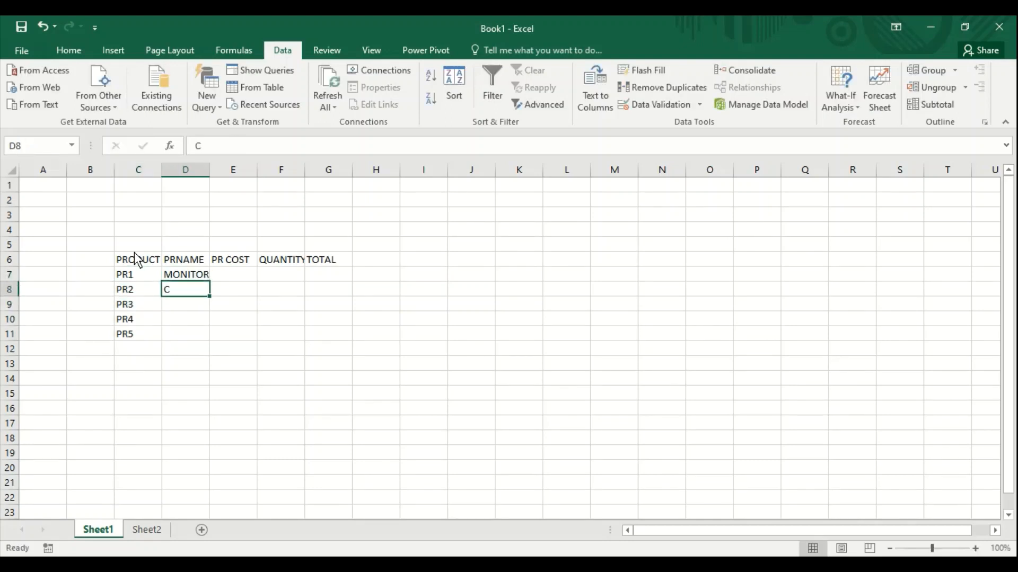
text(P)
key(BackSpace)
key(BackSpace)
text(CP)
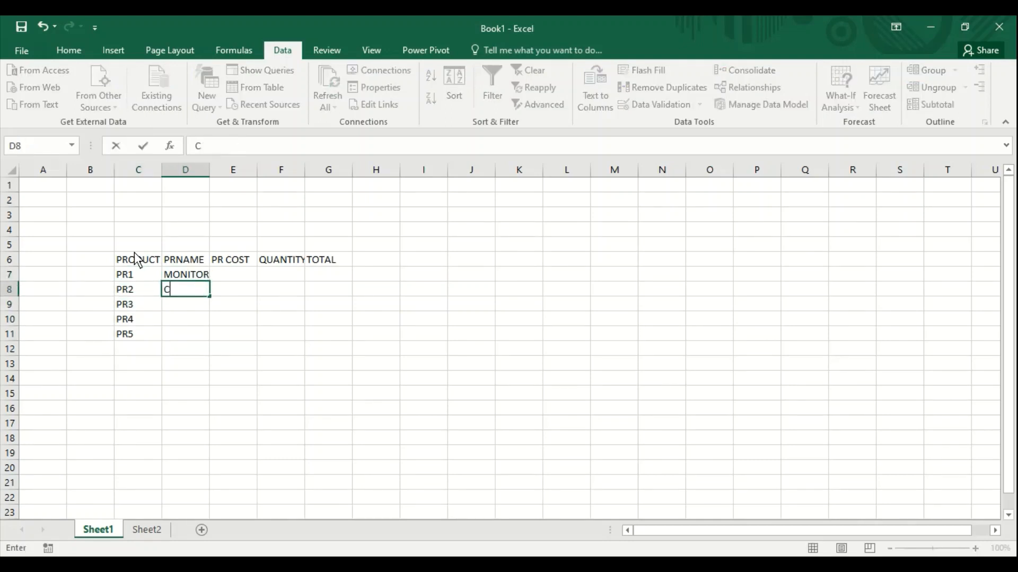
text(U)
key(Return)
text(KEY)
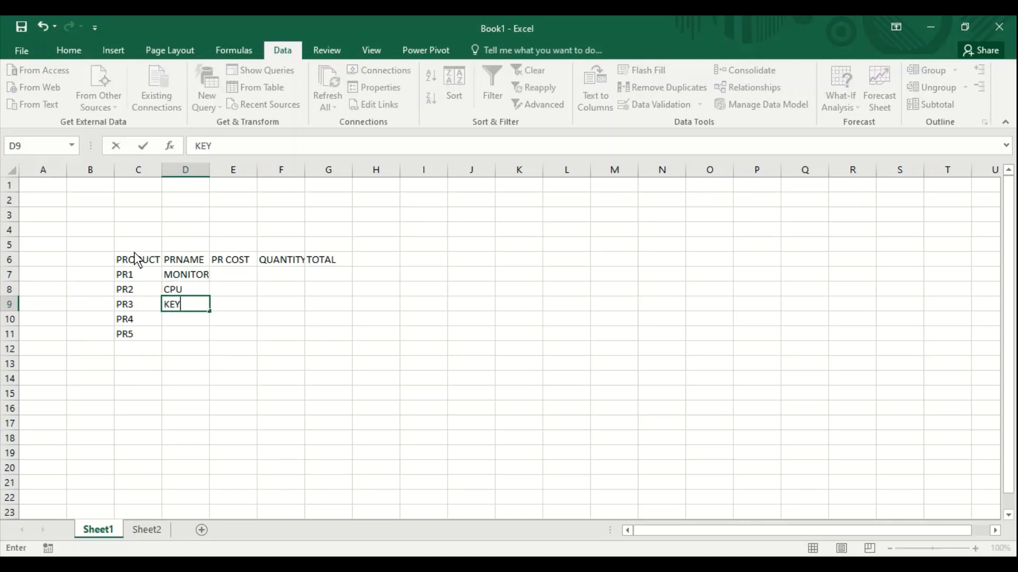
text(BOARD)
key(Return)
text(MOUSE)
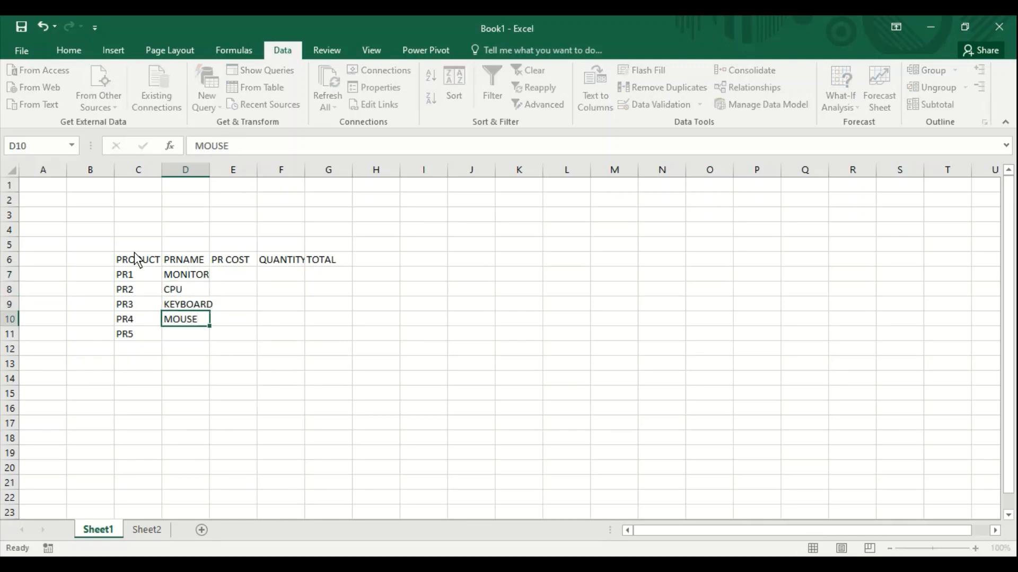
key(Return)
text(UPS)
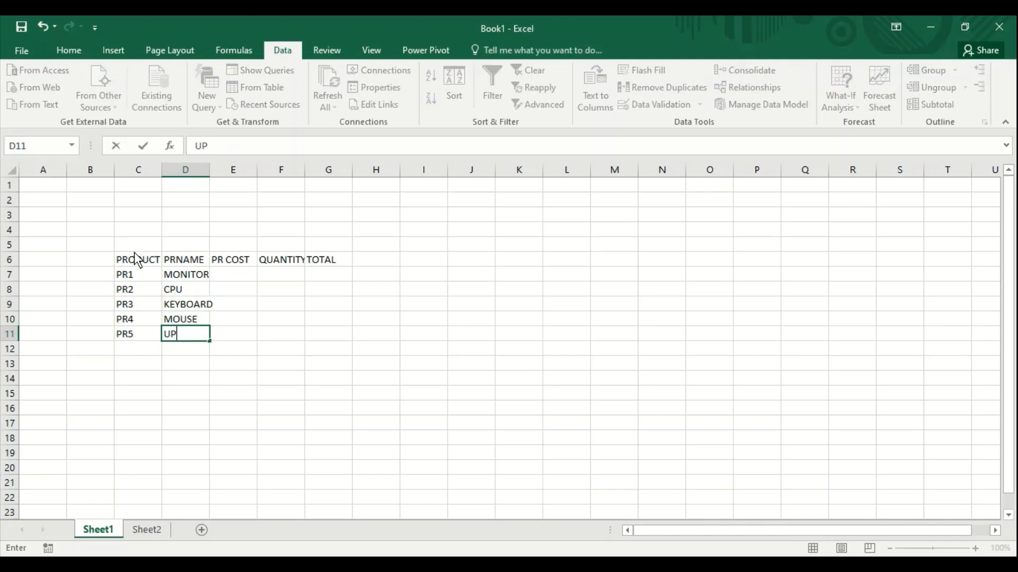
key(ctrl+Return)
Fill the PR COST column in E7 to E11 with 4000, 5000, 250, 10 and 20
key(Up)
key(Right)
key(Up)
key(Up)
key(Up)
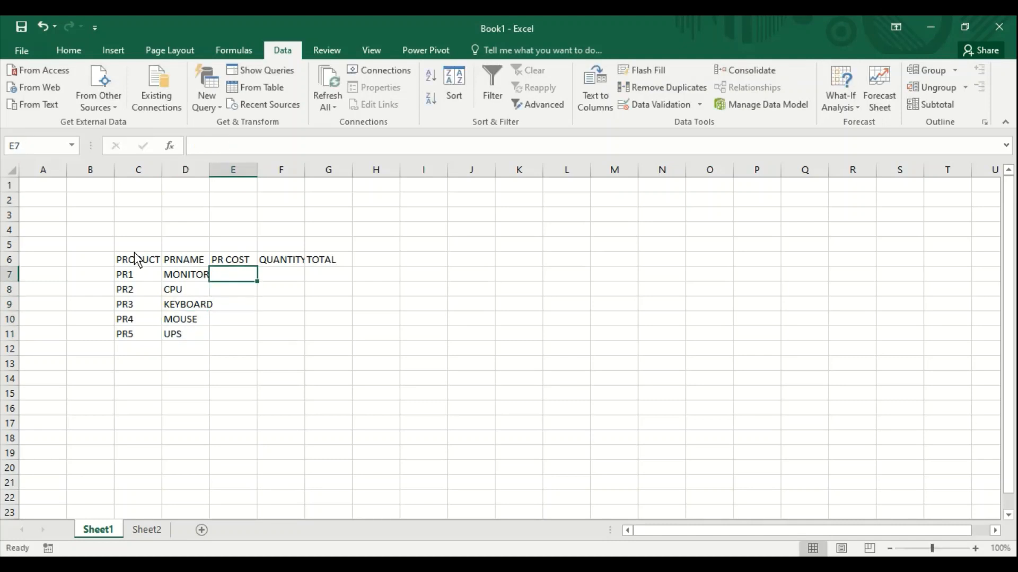
text(4000)
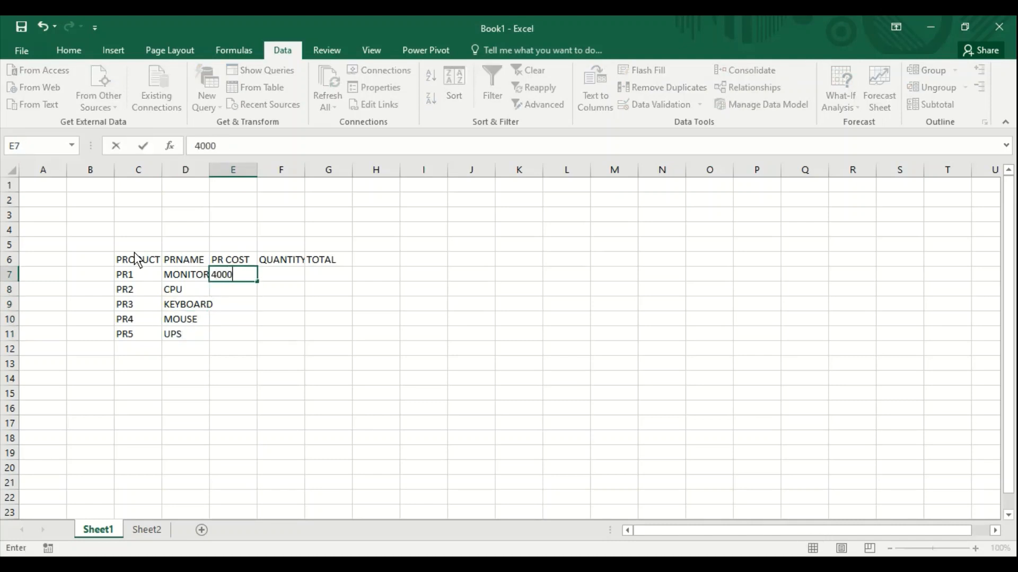
key(Return)
text(5000)
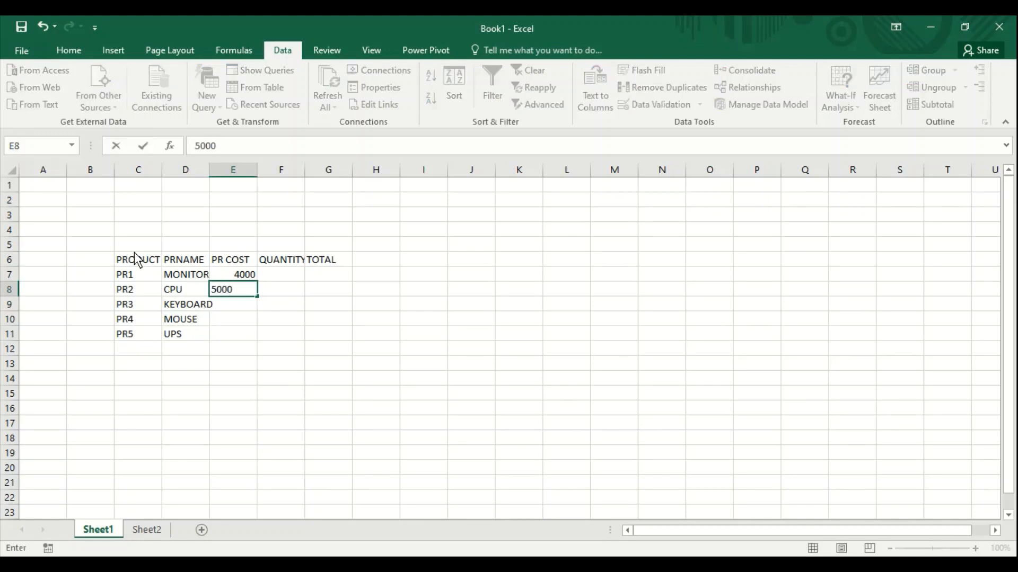
key(Return)
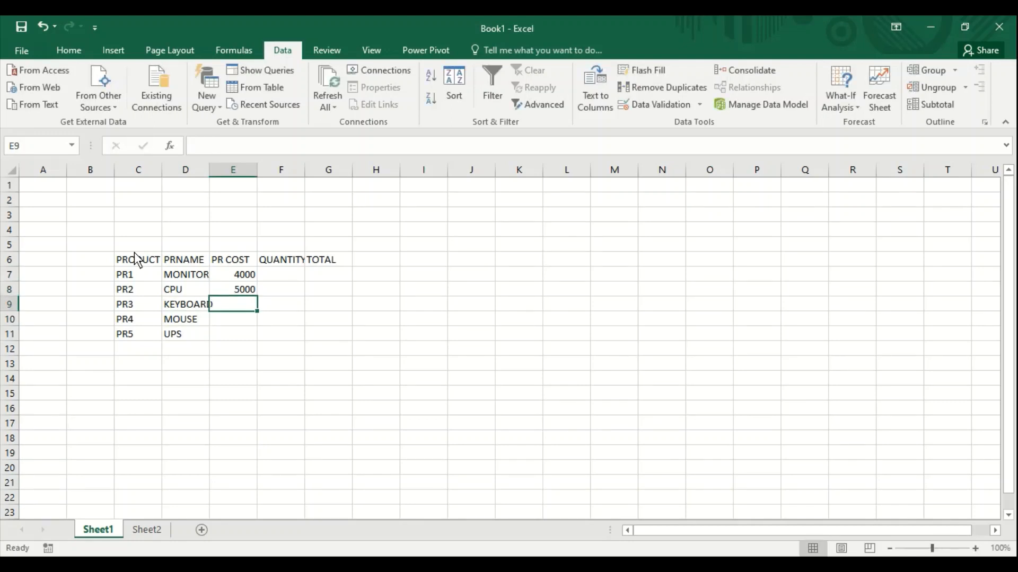
text(250)
key(Return)
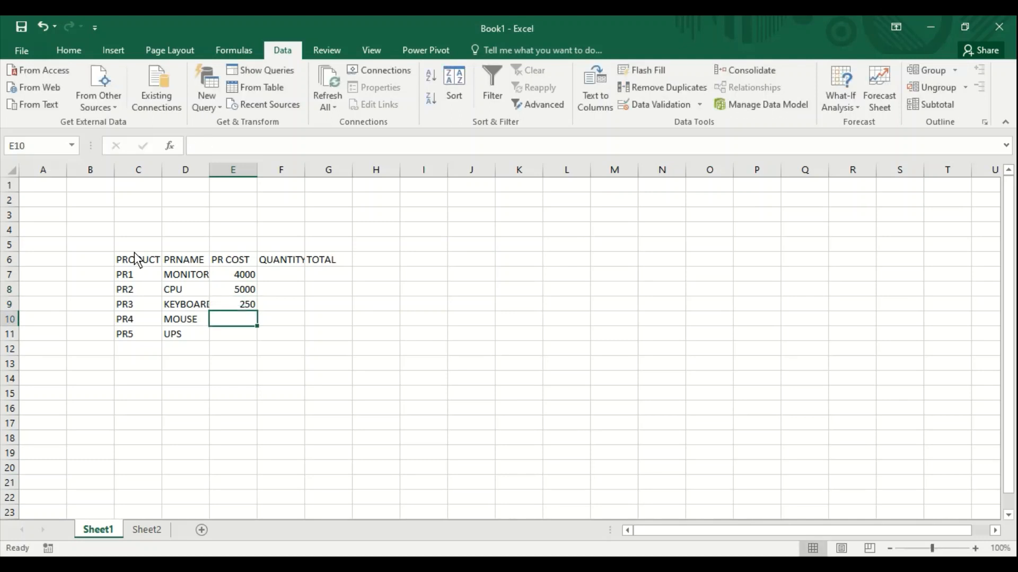
text(10)
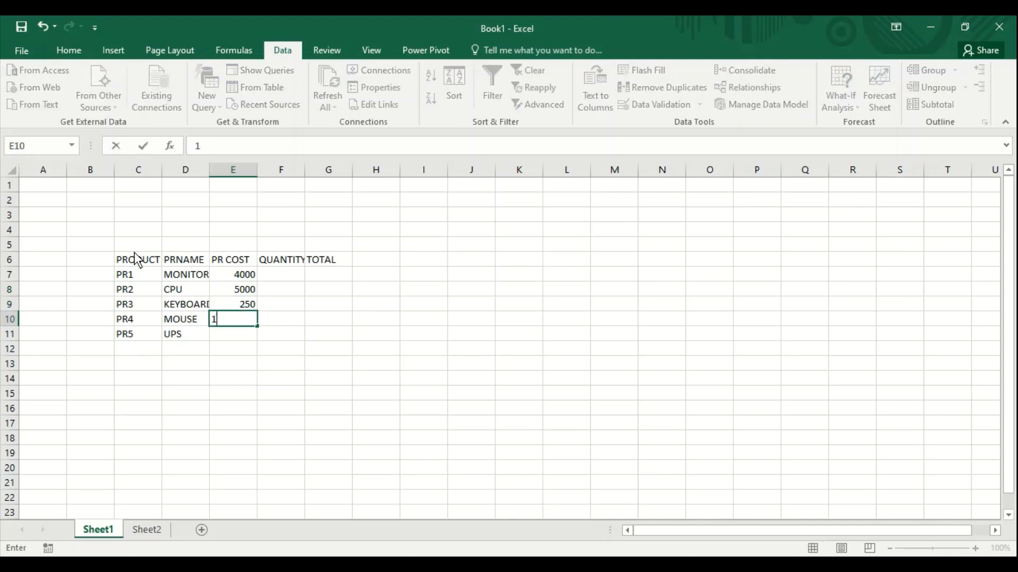
key(Return)
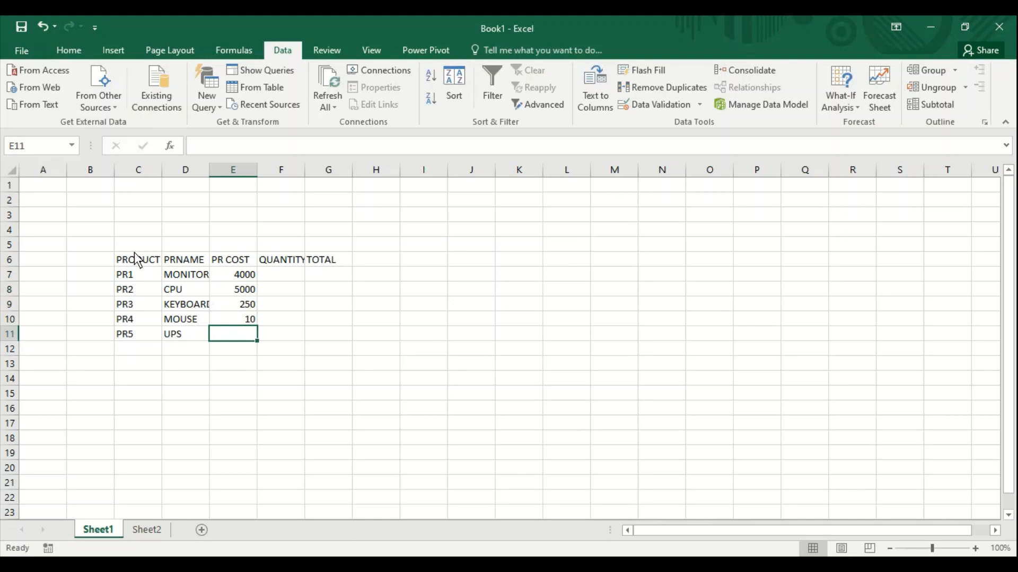
text(20)
key(Return)
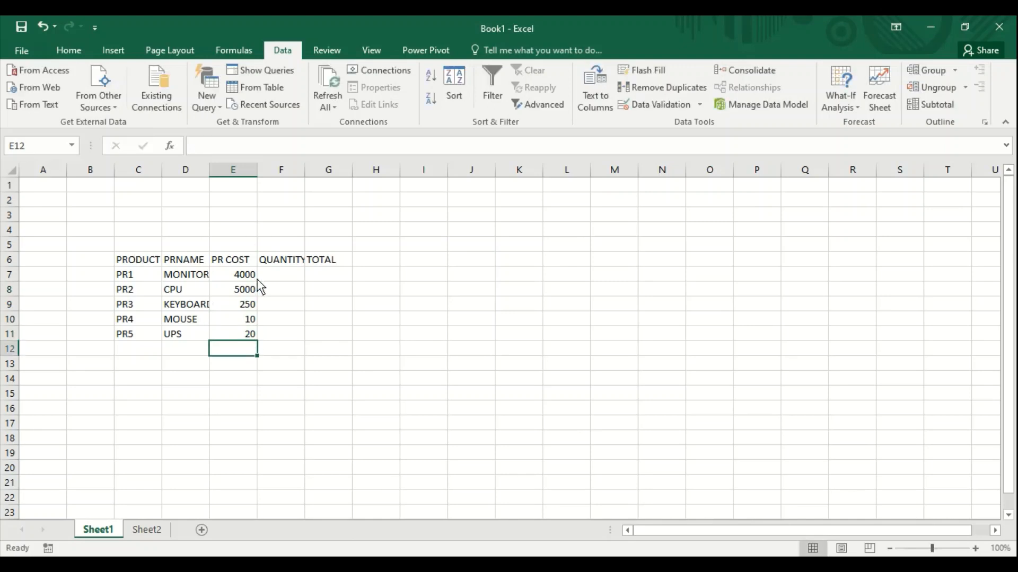
Set data validation criteria for the quantity cells F7:F11 to allow decimals between 5 and 20
drag(282, 275, 281, 335)
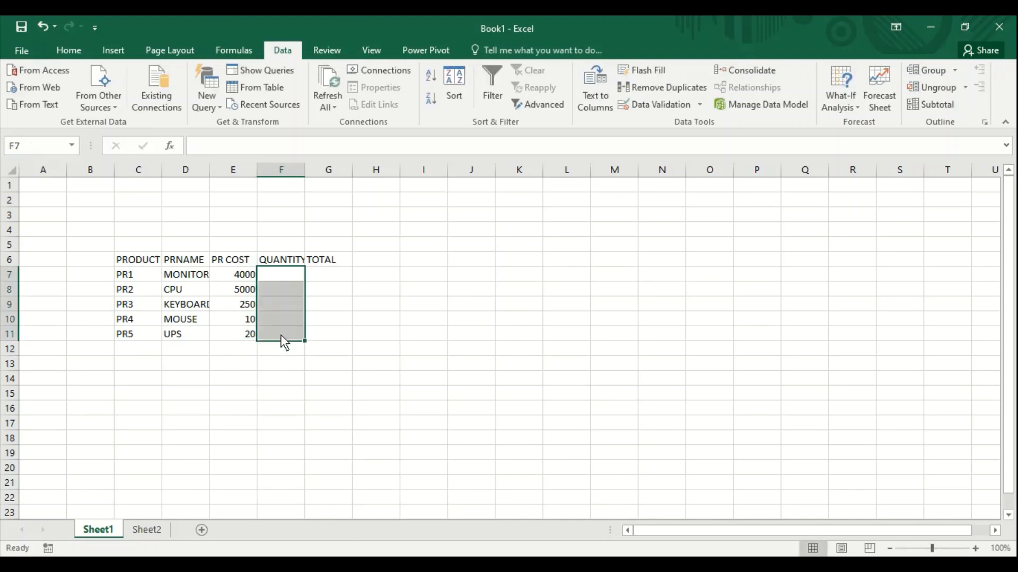
click(664, 105)
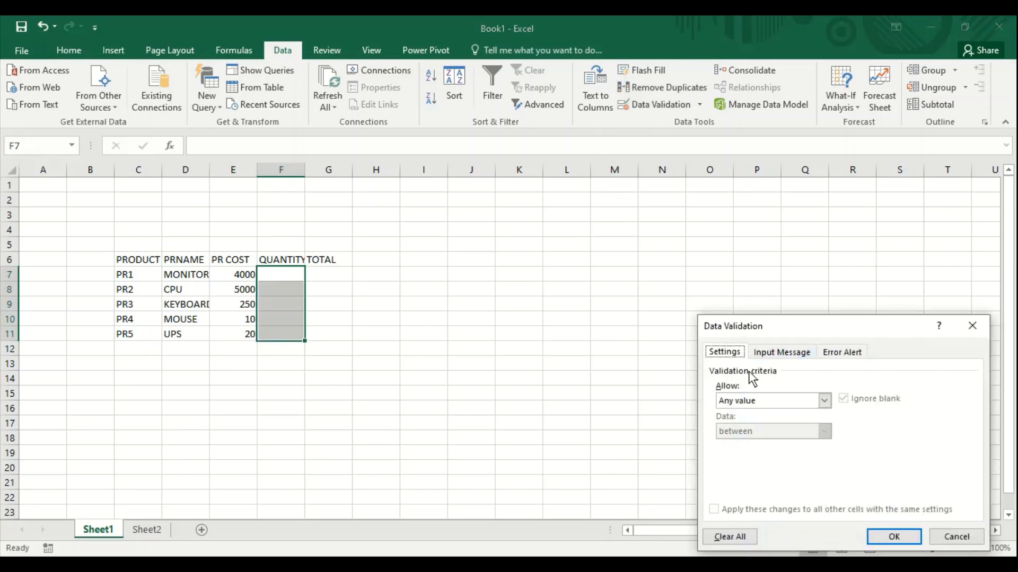
click(800, 402)
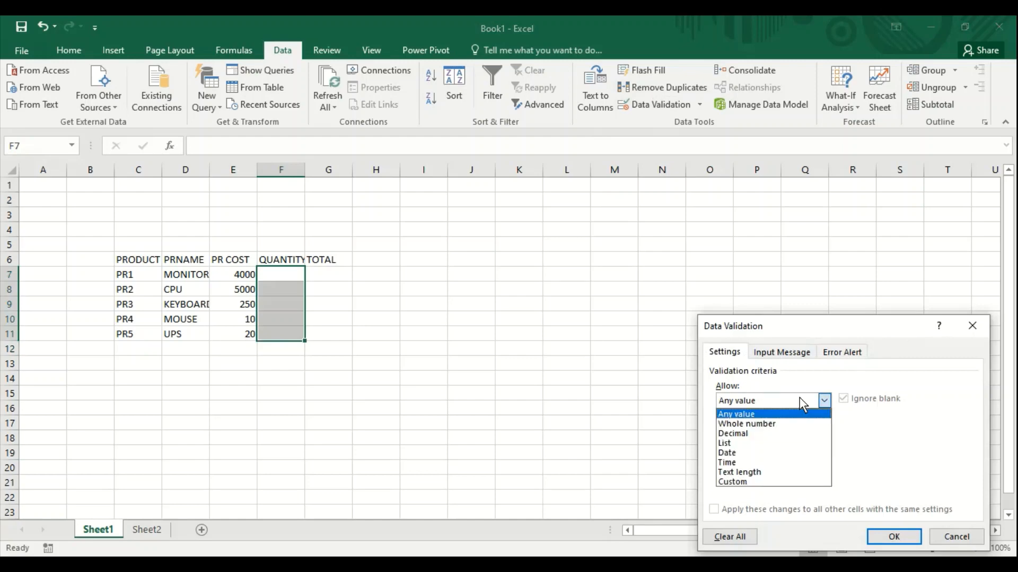
click(772, 433)
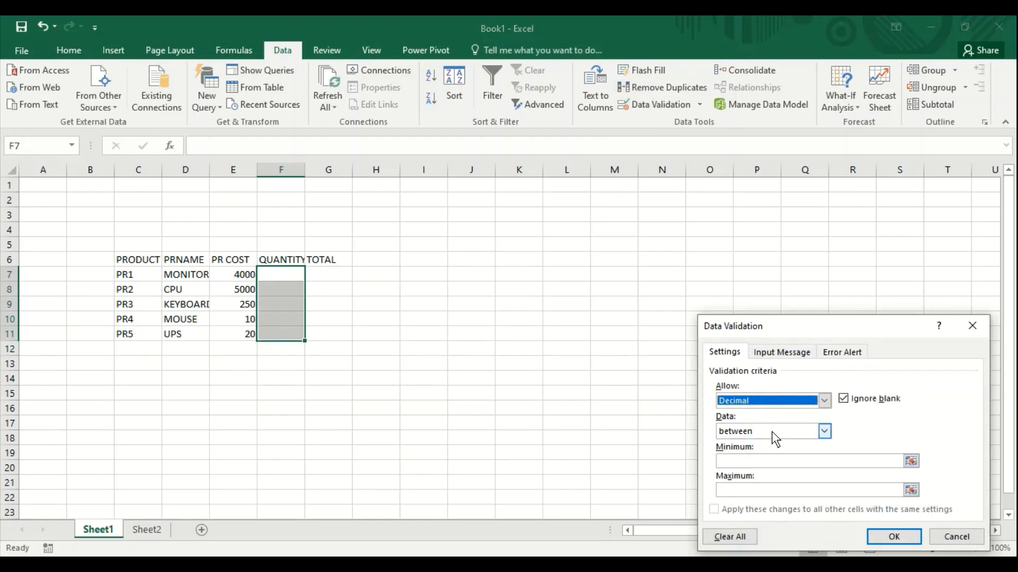
click(776, 459)
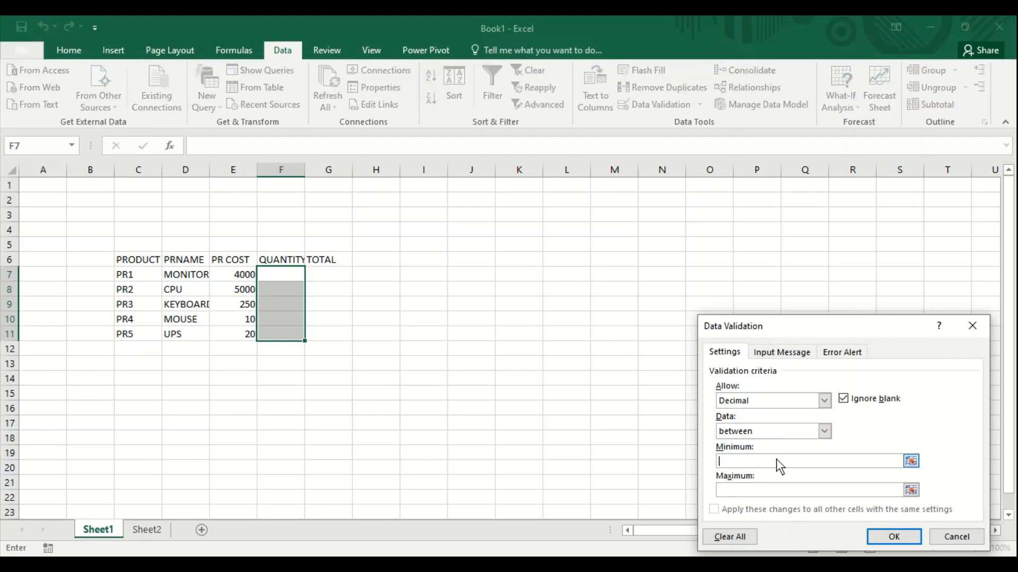
text(5)
click(775, 489)
text(20)
Add a validation input message titled "message" with the text "PLEASE SELECT QUANTITY(5-20)"
click(778, 354)
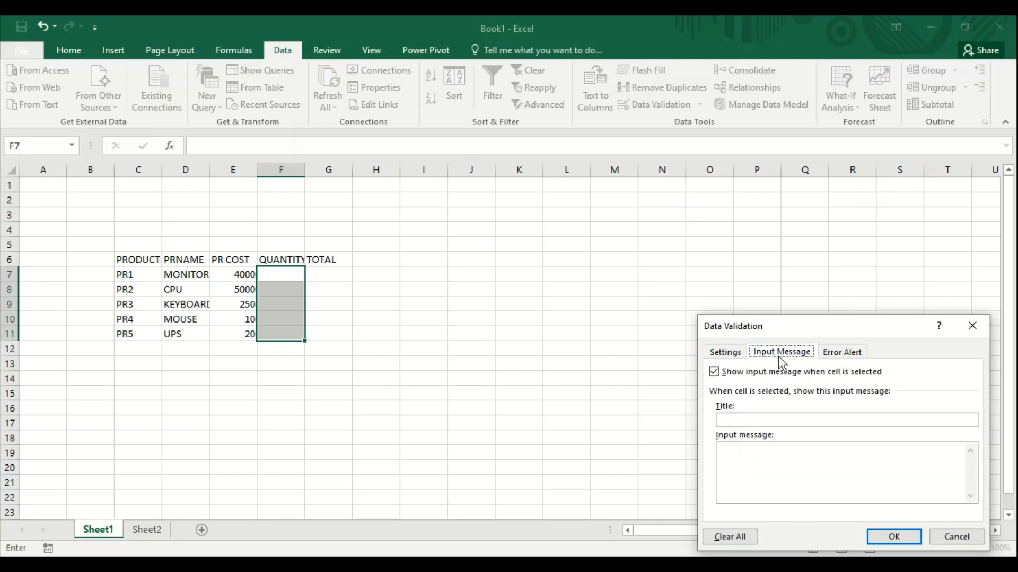
click(775, 419)
text(message)
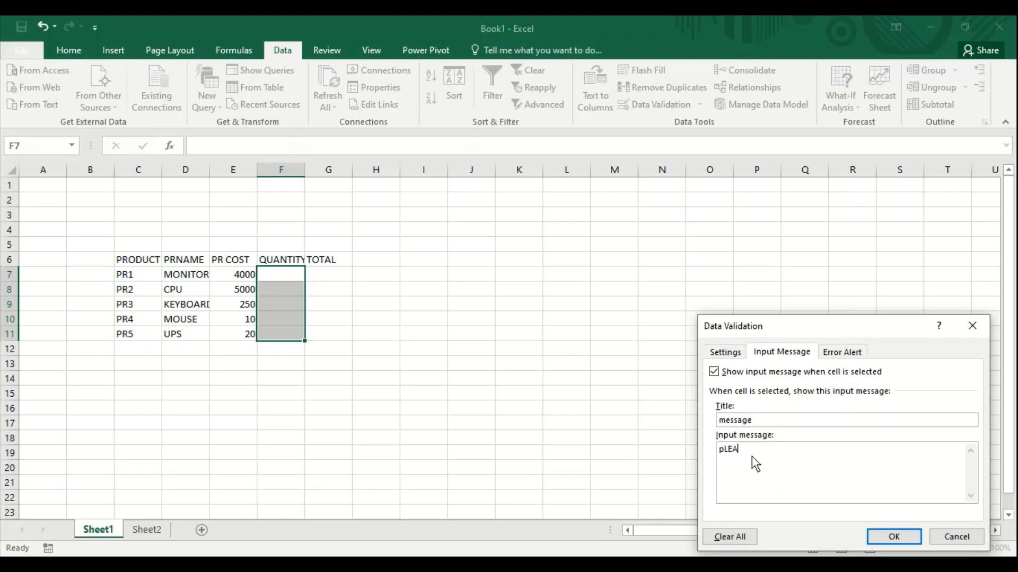
key(BackSpace)
key(BackSpace)
key(BackSpace)
key(BackSpace)
text(PLEASE SELECT QUANTITY(5-20))
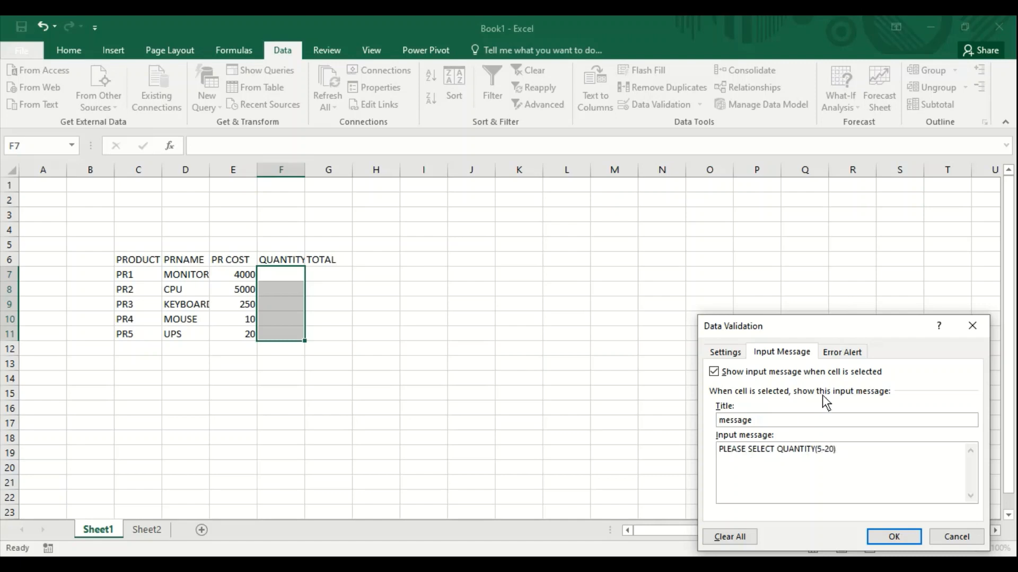
Add a Warning-style error alert titled "ERROR" with the message "PLEASE ENTER RIGHT VALUE" and apply the validation settings
click(841, 353)
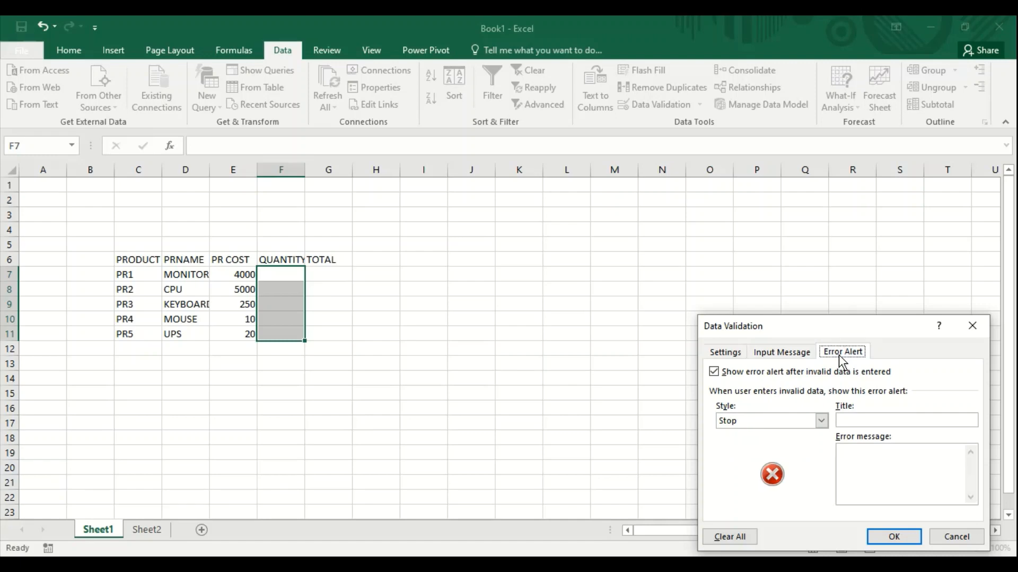
click(821, 421)
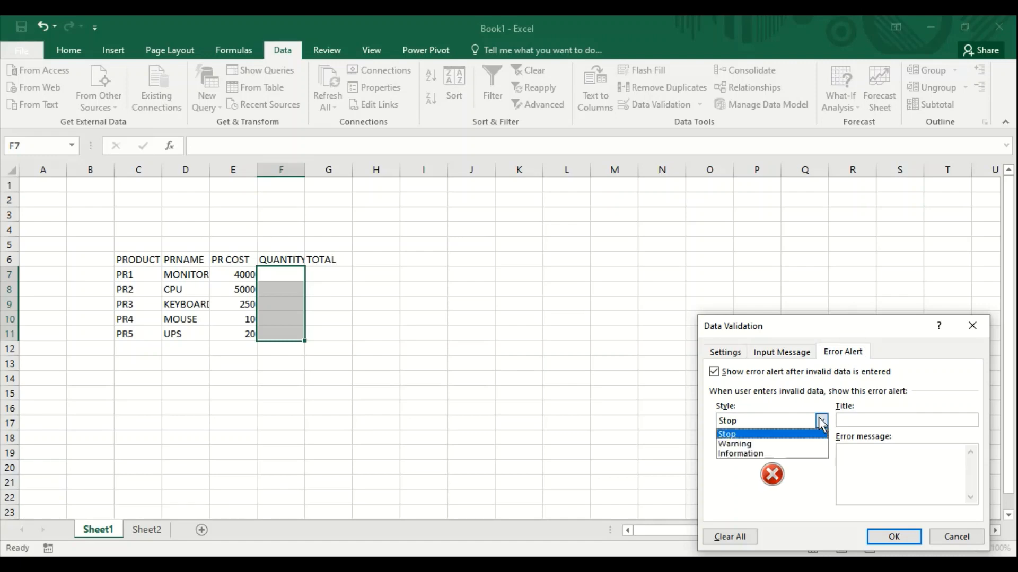
click(797, 442)
click(886, 419)
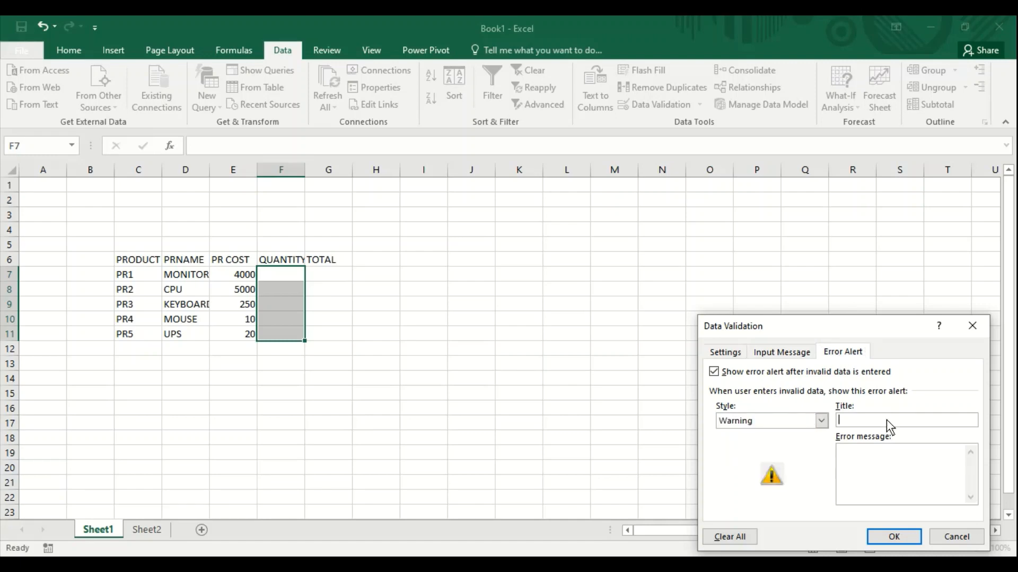
text(ERRO)
key(Tab)
text(PLEASE ENTER RIGTH)
key(BackSpace)
key(BackSpace)
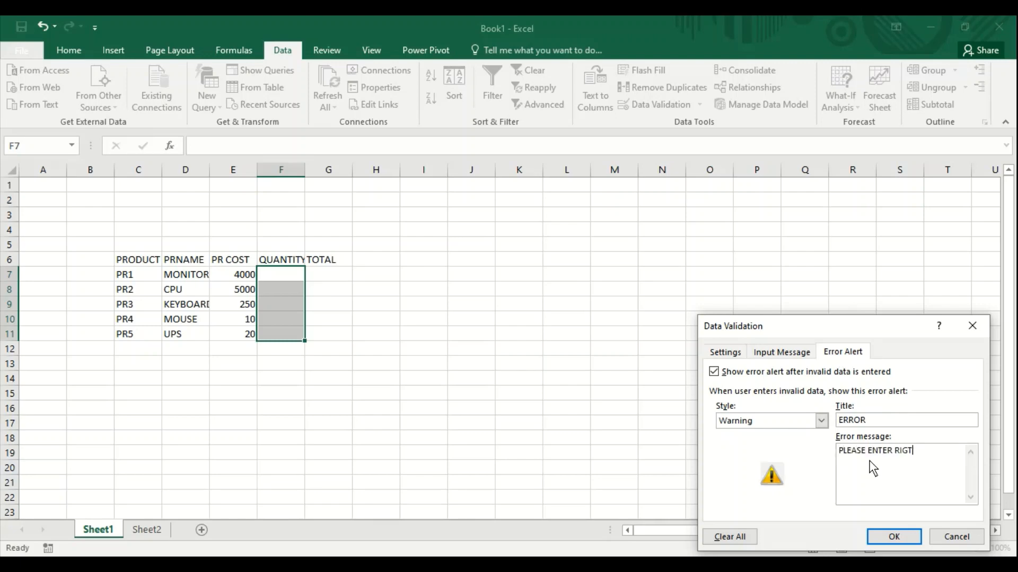
text(HT VALUE)
click(890, 537)
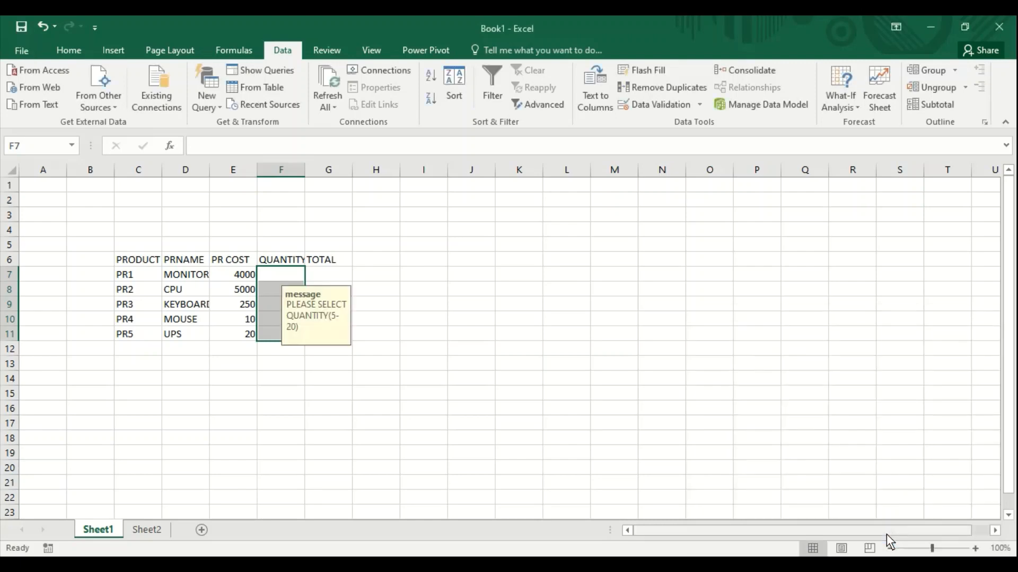
click(575, 454)
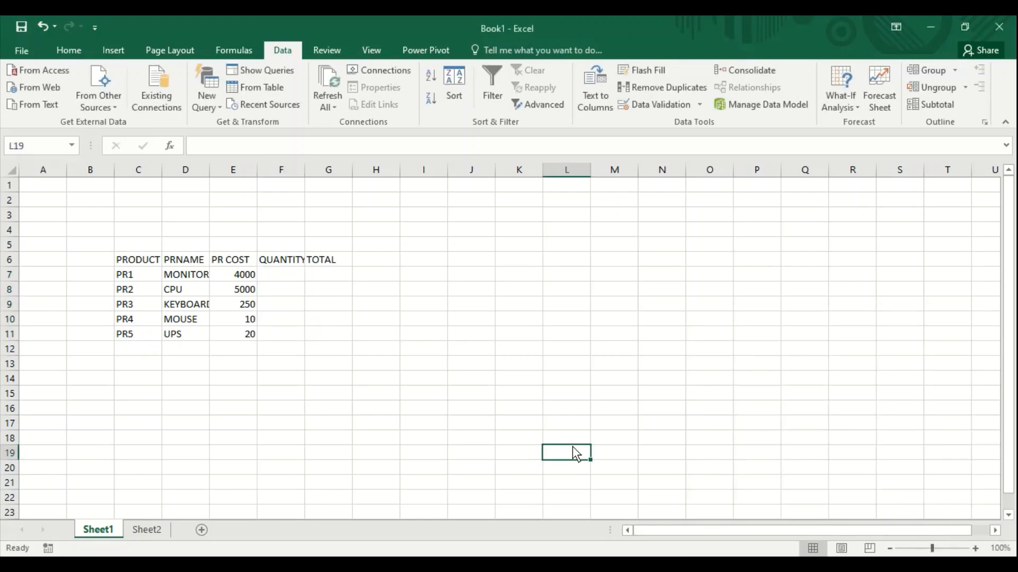
Enter quantity 6 in F7 and the out-of-range quantity 4 in F8, choosing to continue despite the validation alert
click(287, 279)
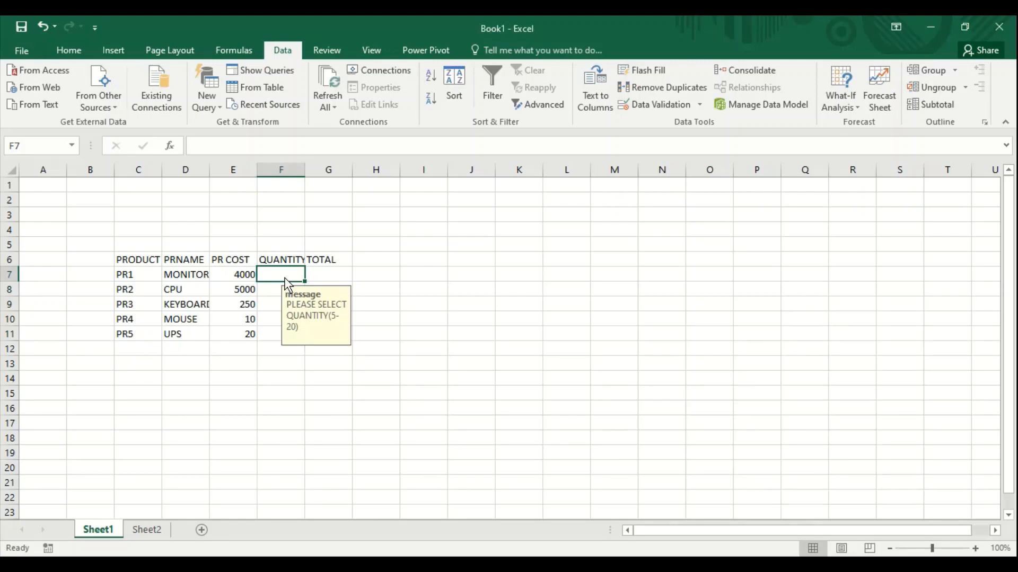
text(6)
key(Tab)
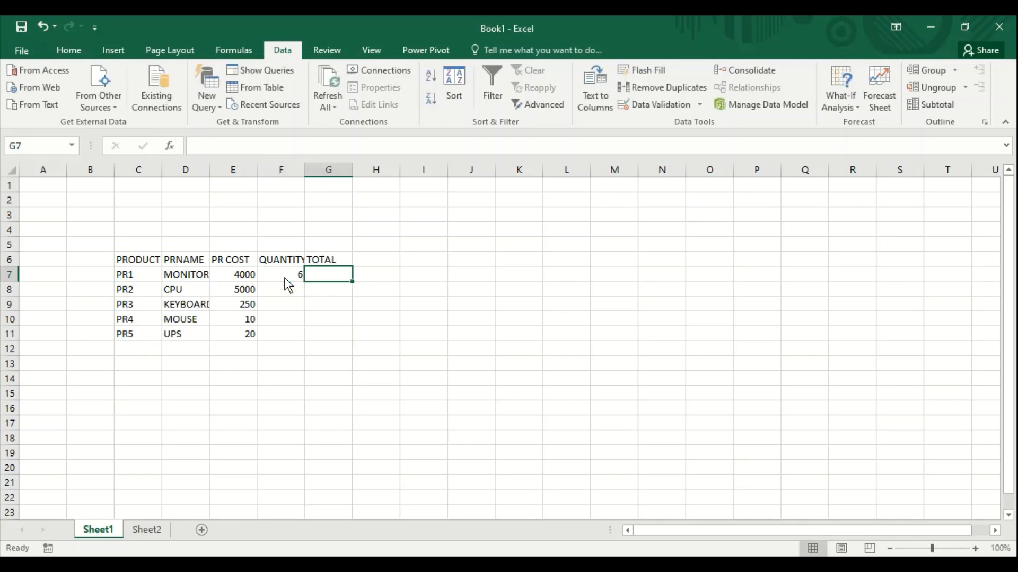
key(Return)
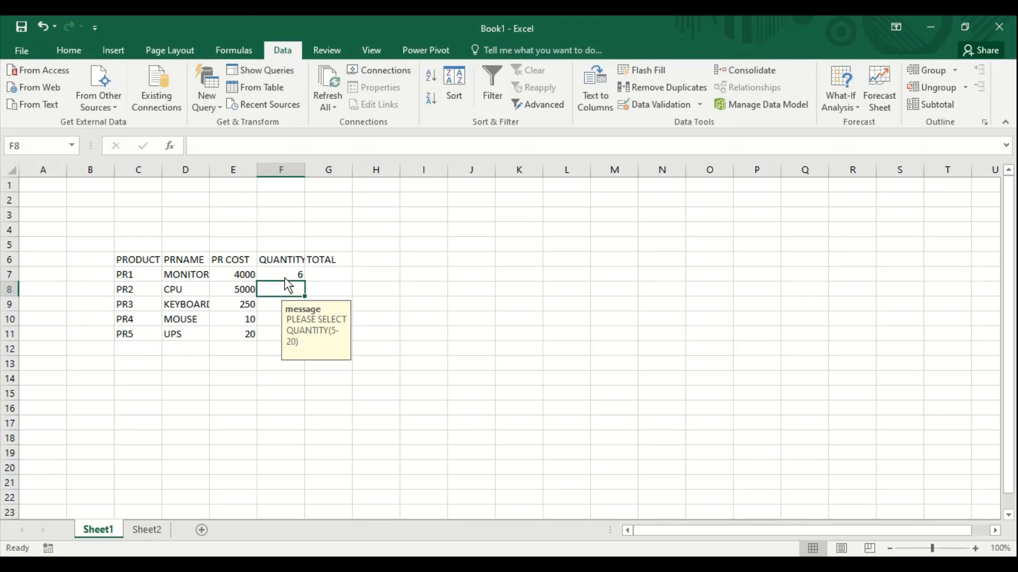
text(4)
key(Return)
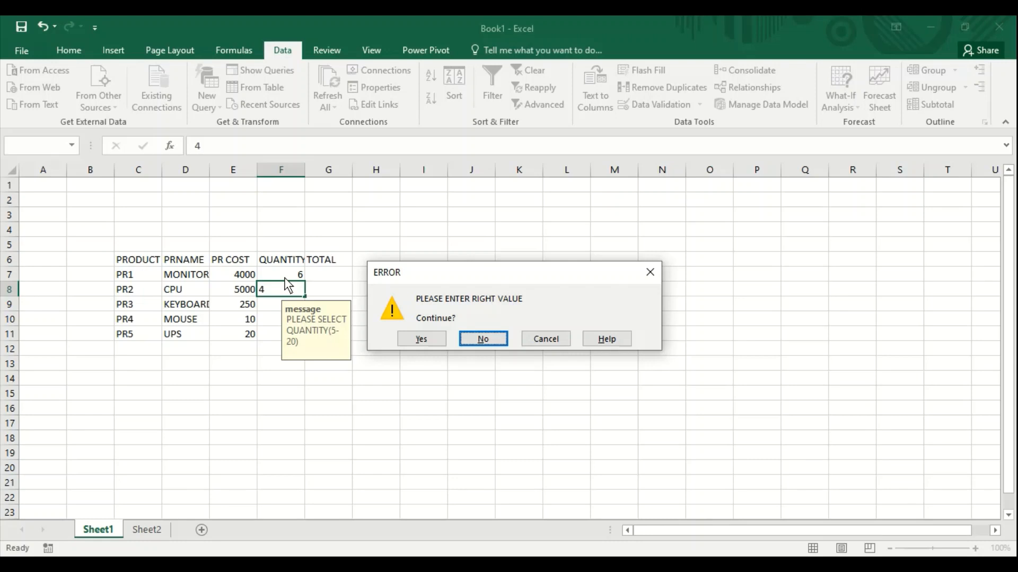
key(Left)
key(Return)
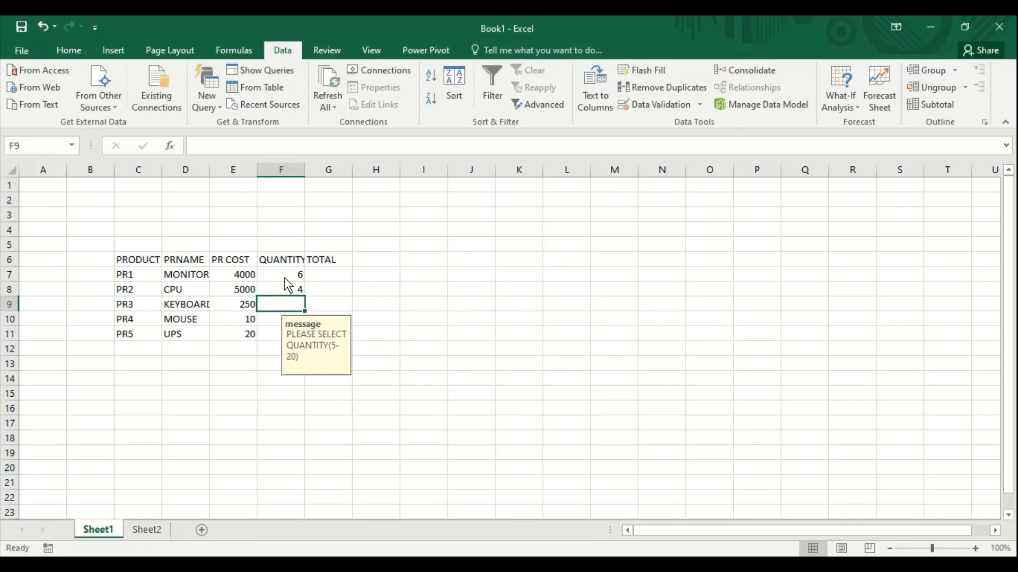
Enter quantities 8 in F9 and 12 in F10
text(8)
key(Return)
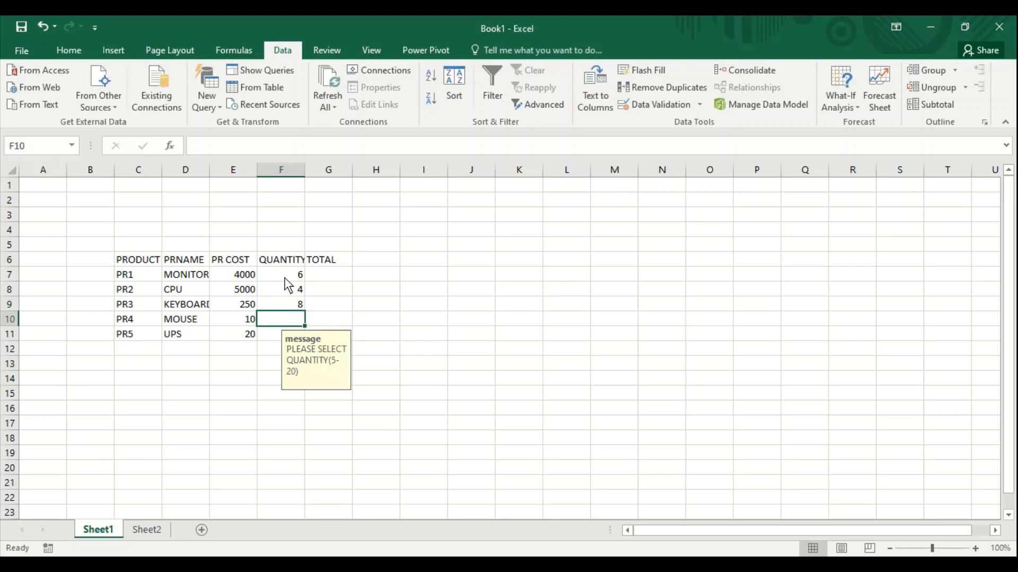
text(12)
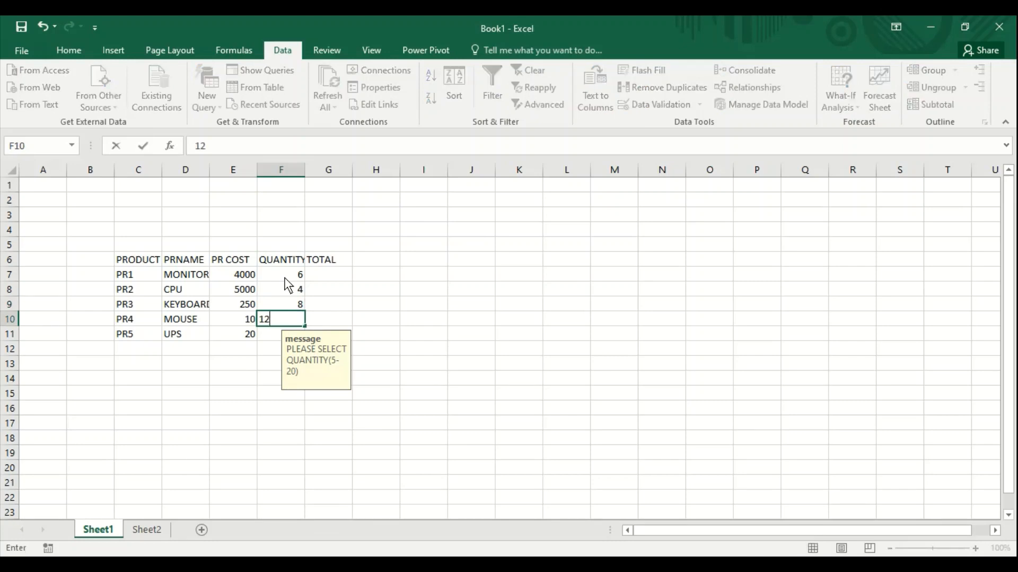
key(Return)
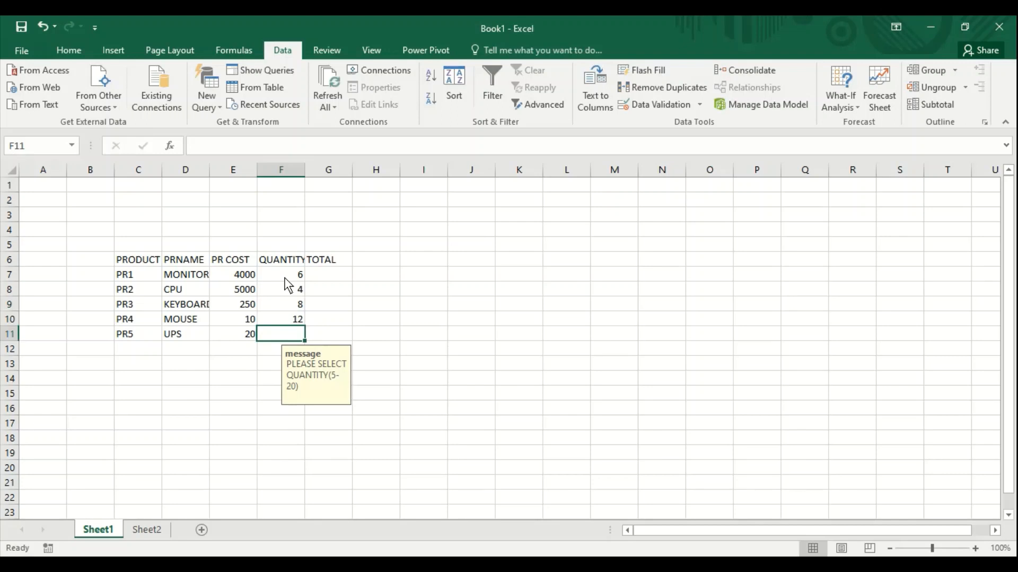
Try the out-of-range quantity 21 in F11, decline to continue, and enter 18 instead
text(21)
key(Return)
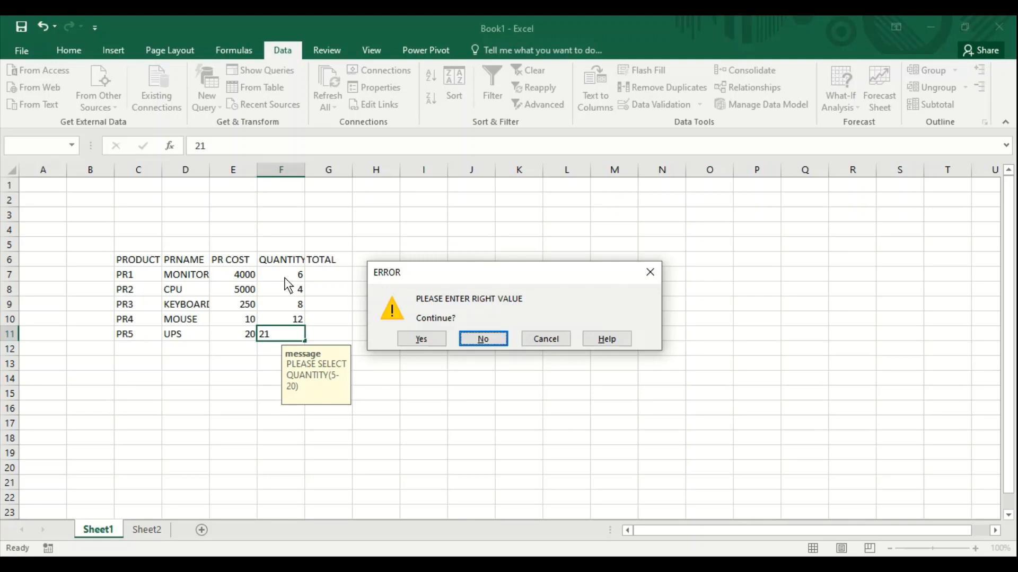
key(Return)
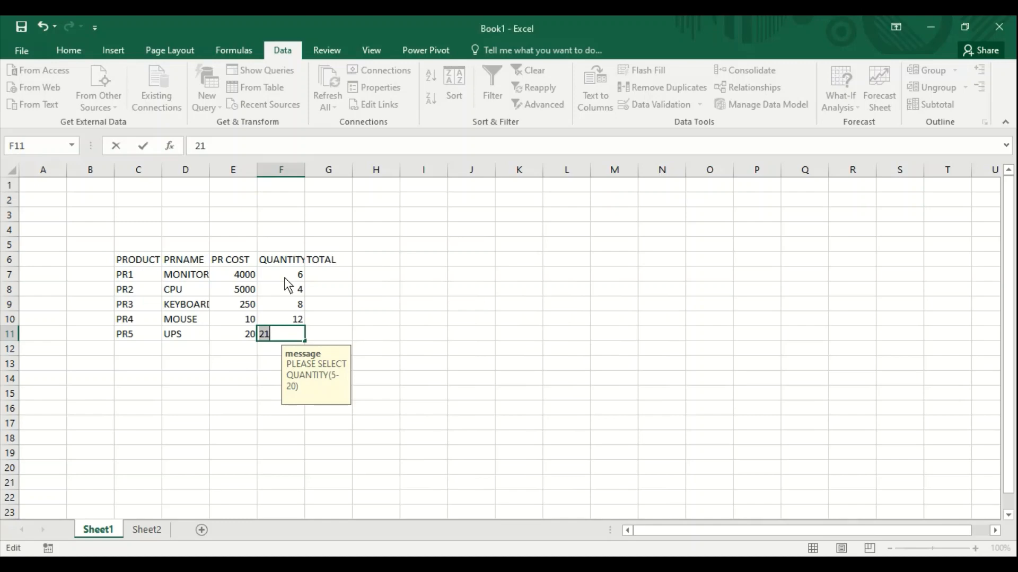
text(18)
key(Return)
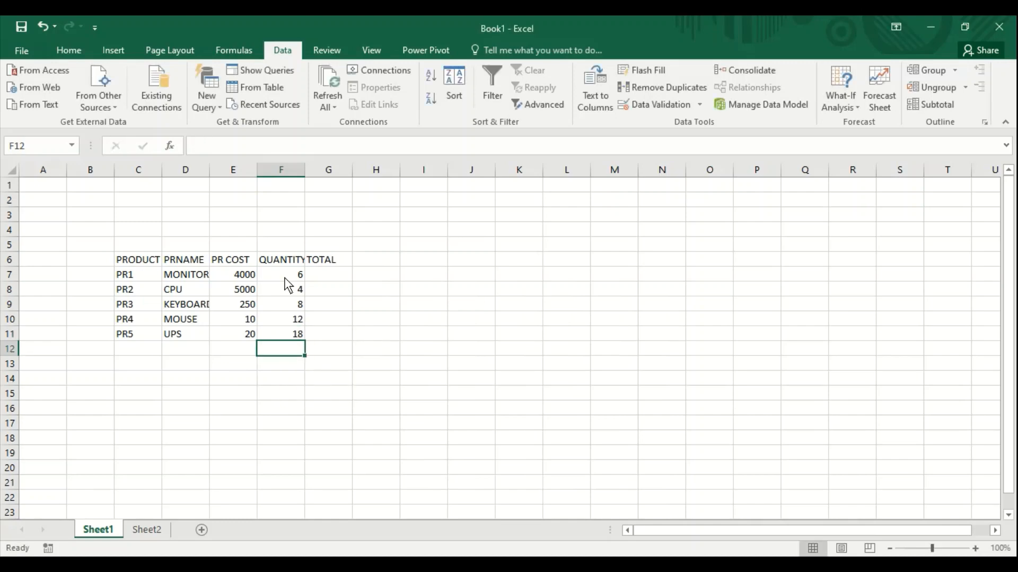
Calculate the monitor's total in G7 by multiplying its cost in E7 by its quantity in F7
click(341, 275)
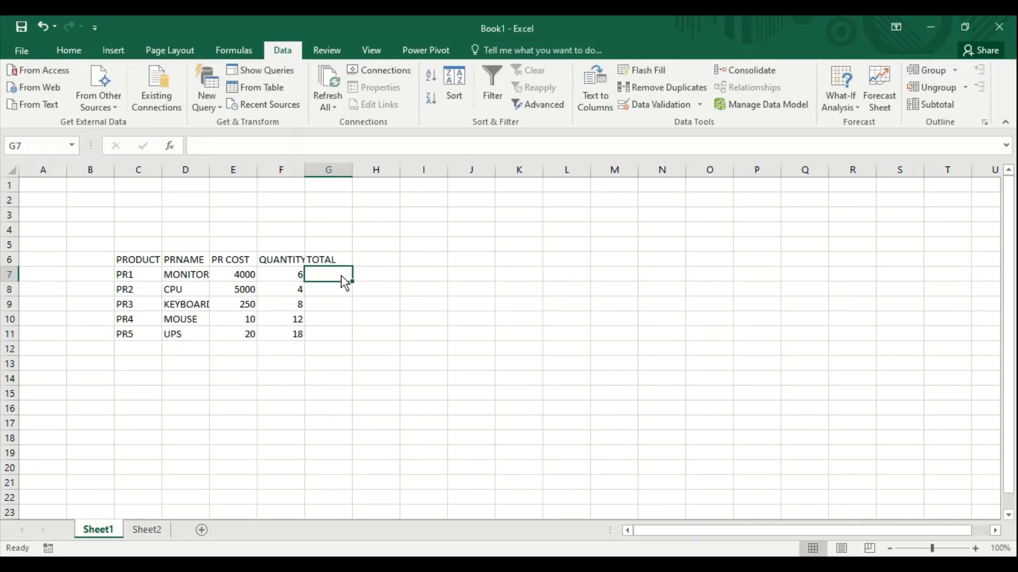
text(=)
key(Left)
key(Left)
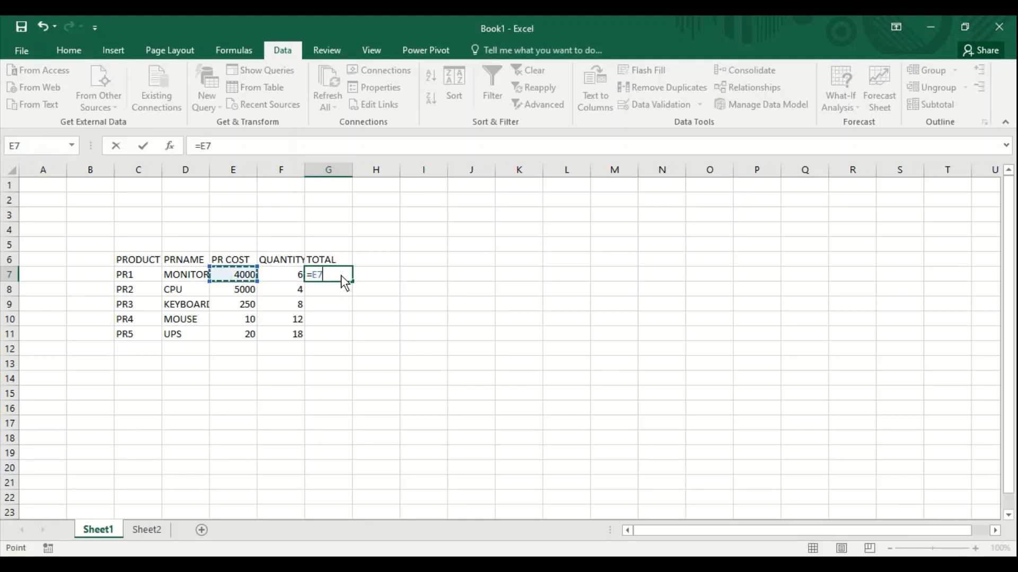
text(*)
key(Return)
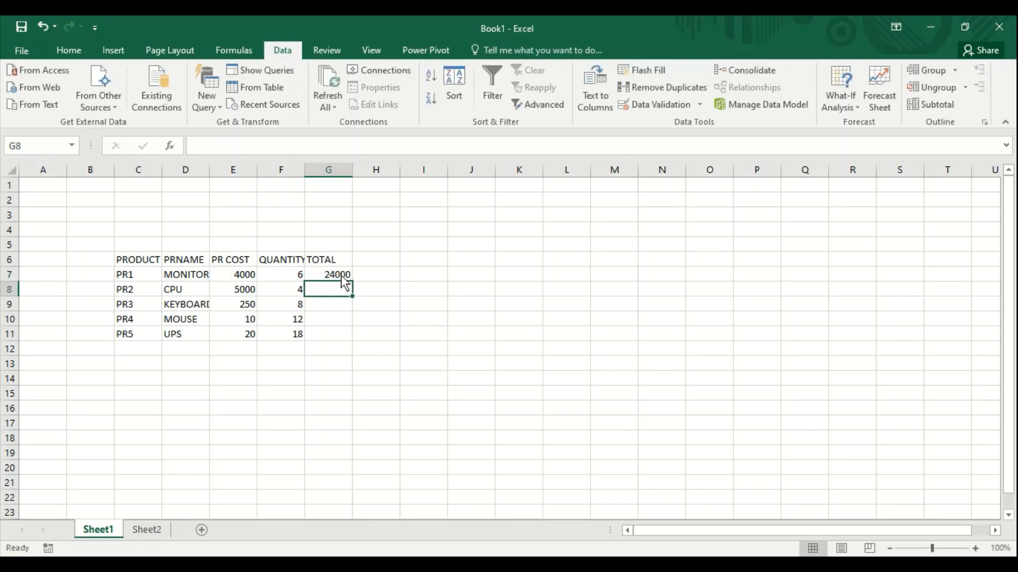
Fill the total formula from G7 down to G11
click(342, 275)
drag(351, 281, 346, 336)
click(142, 459)
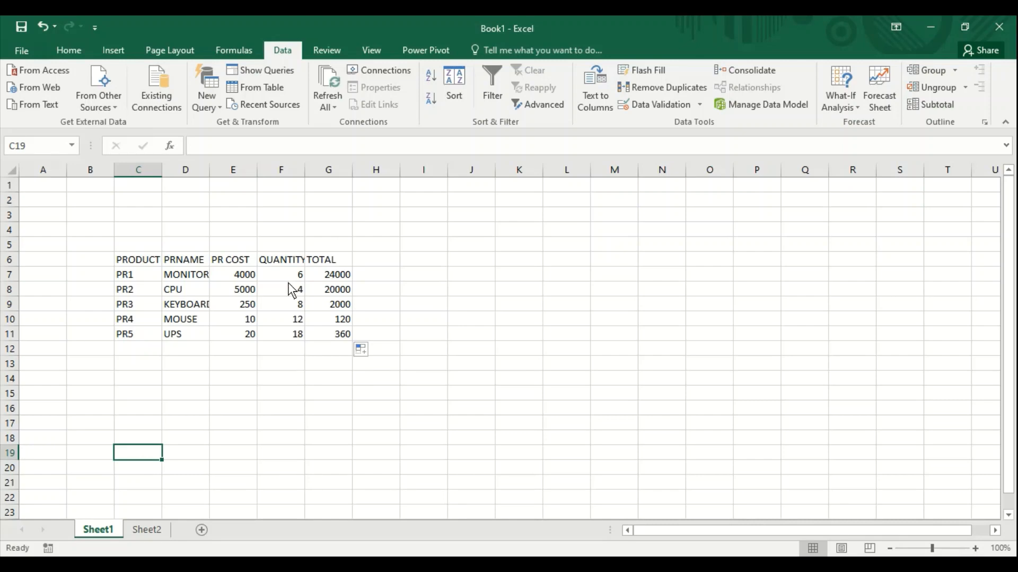
Circle the invalid data among the quantities in F7:F11, and clear the validation circles again
drag(288, 276, 287, 333)
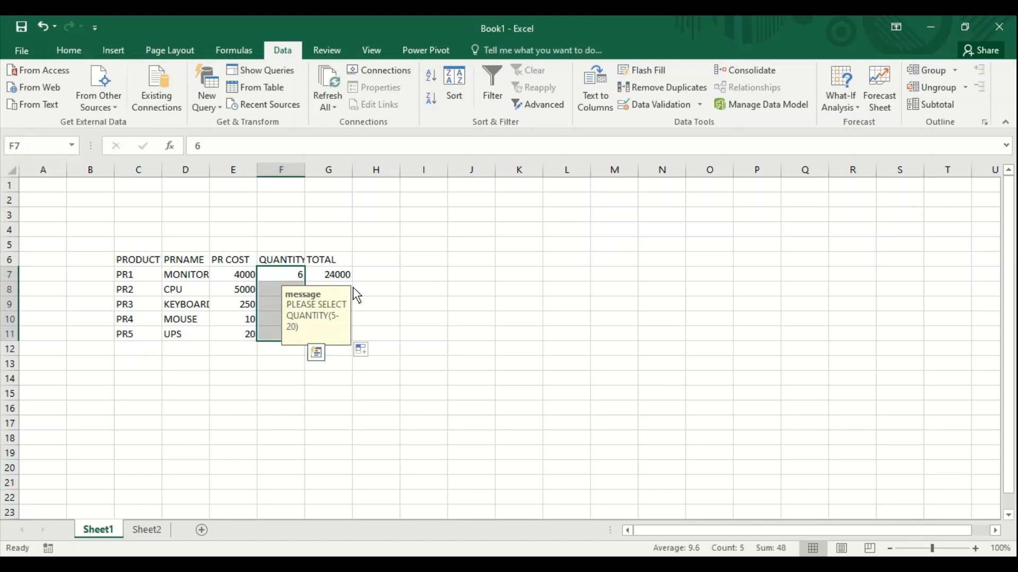
click(700, 108)
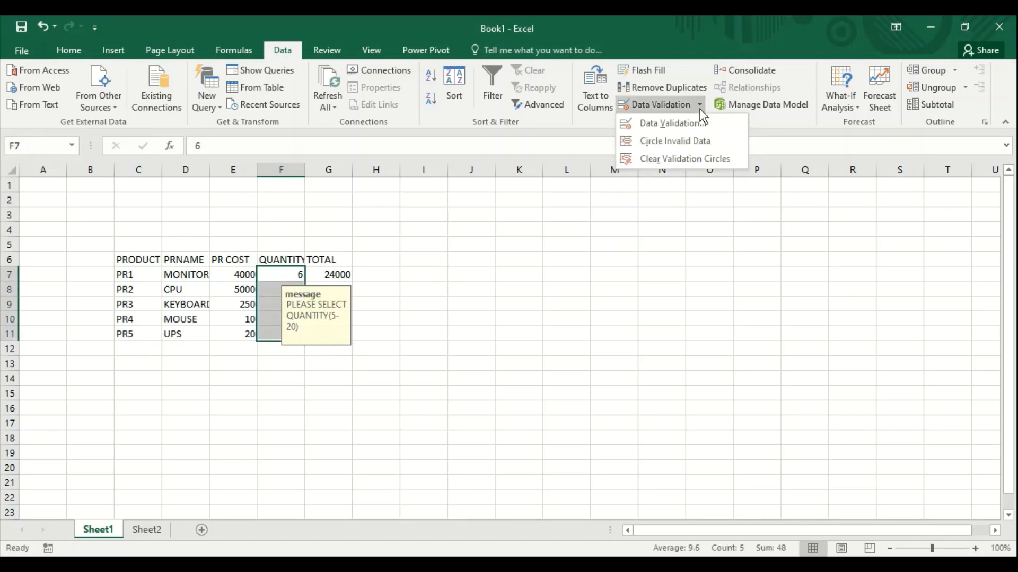
click(691, 141)
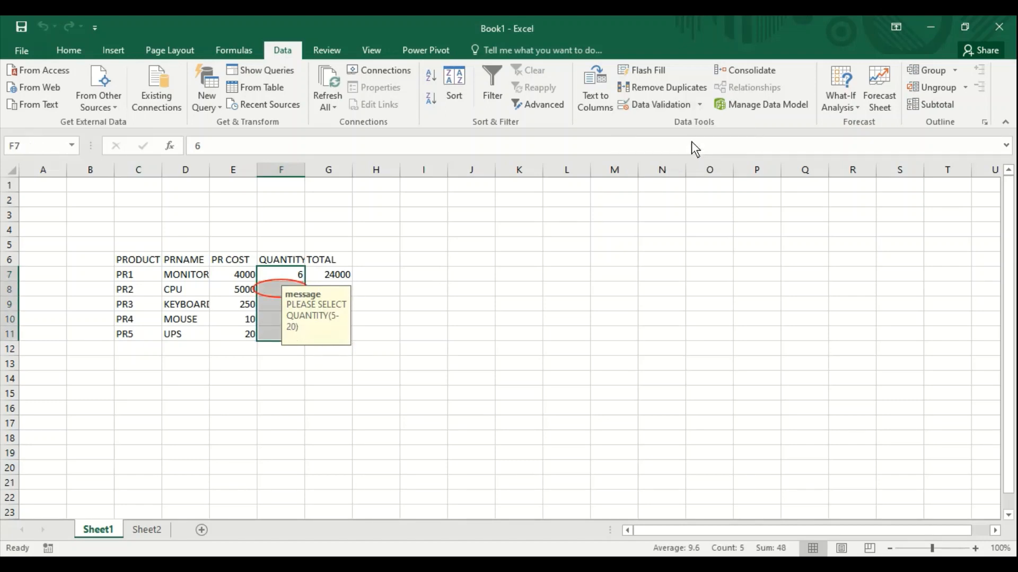
click(551, 373)
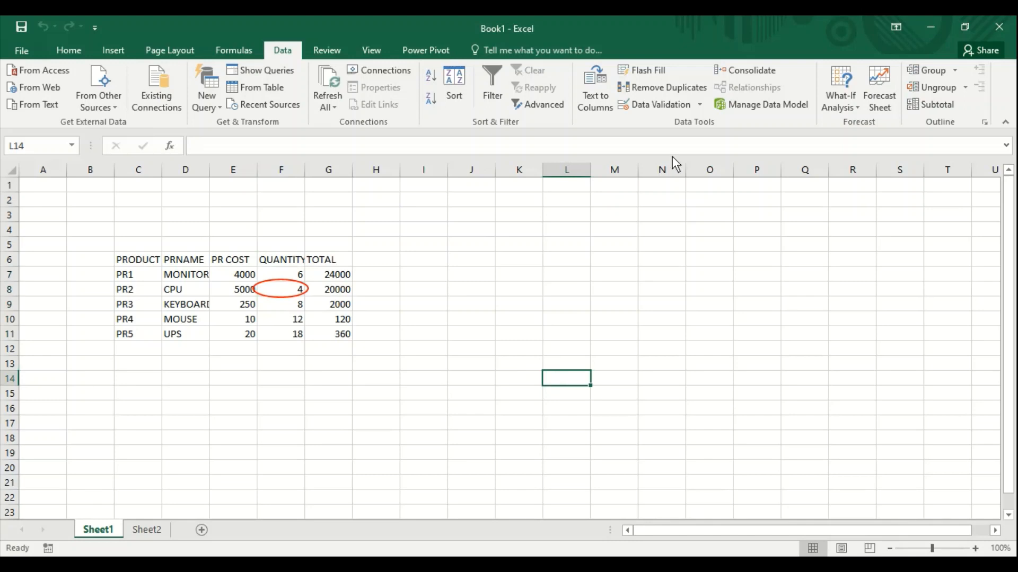
click(700, 104)
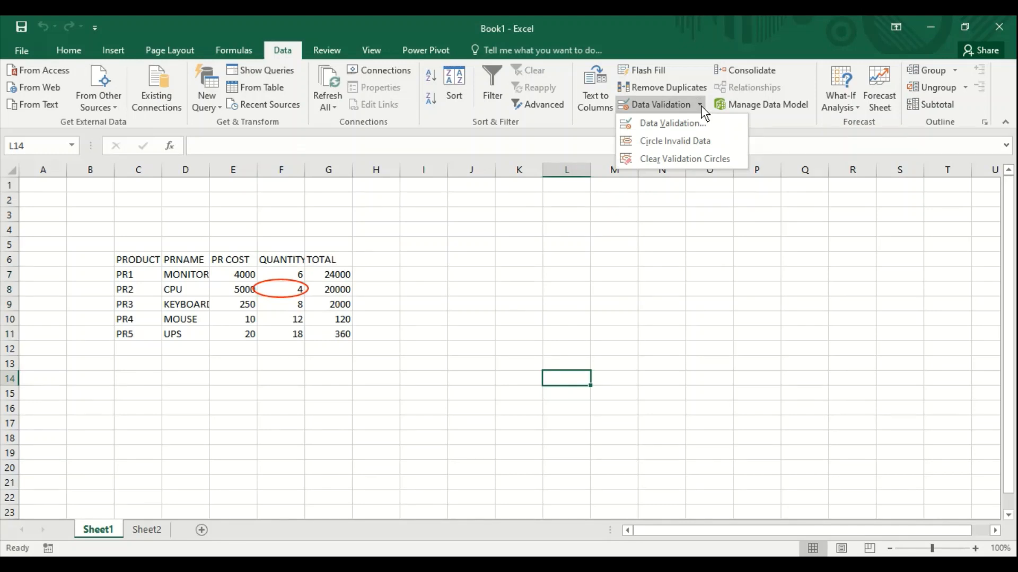
click(687, 159)
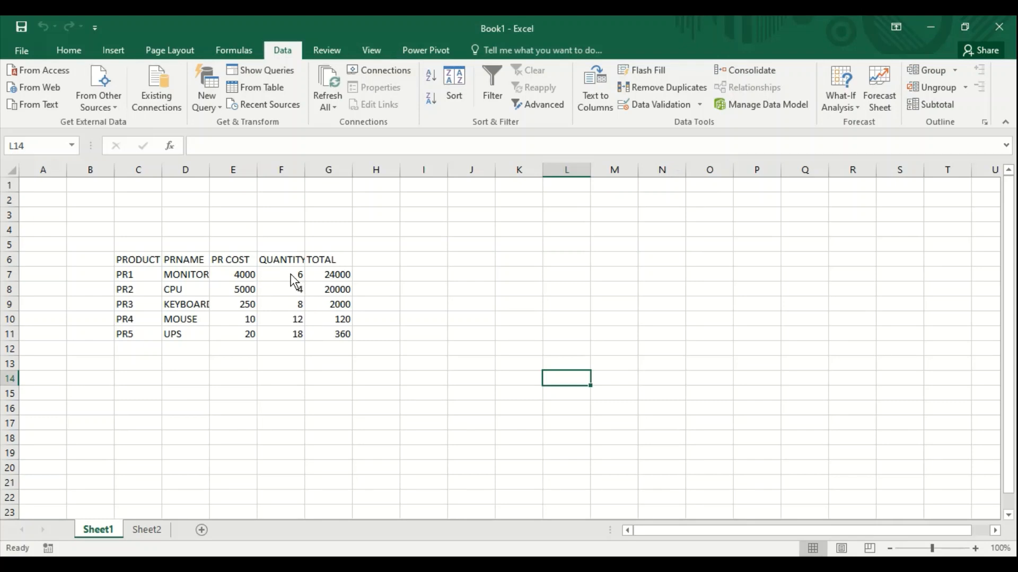
Clear all data validation settings from the quantity cells F7:F11
drag(293, 280, 283, 332)
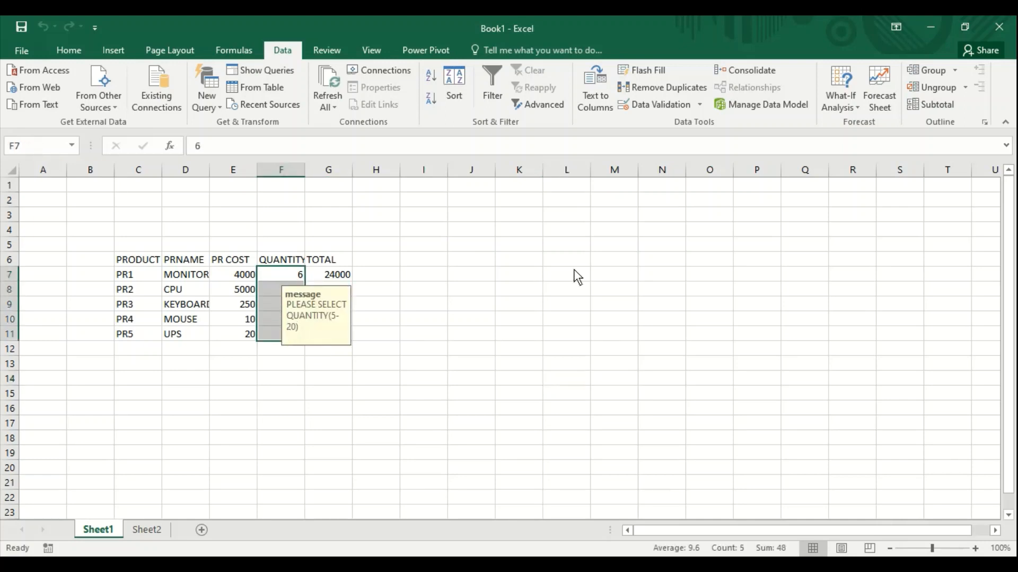
click(661, 105)
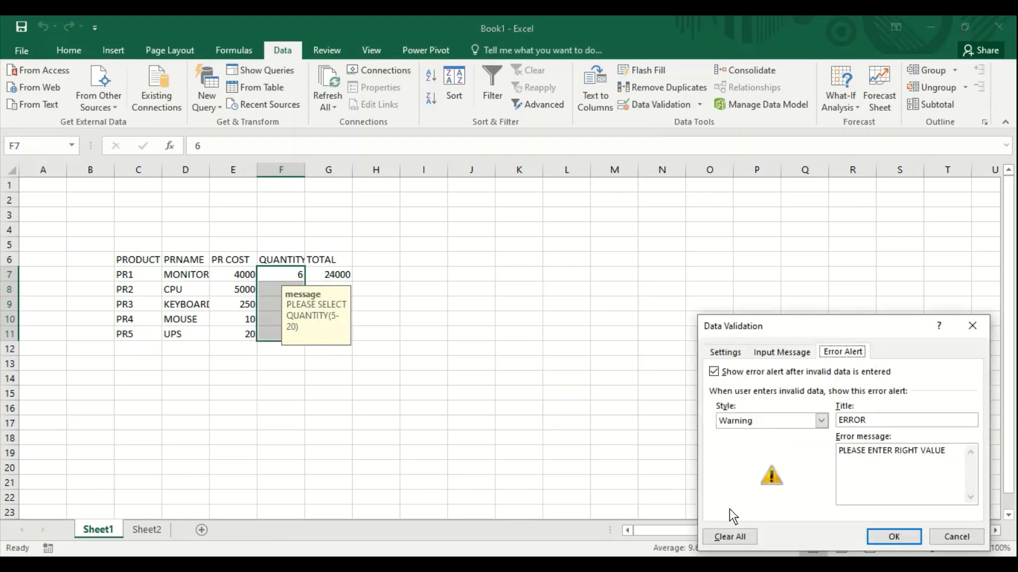
click(730, 535)
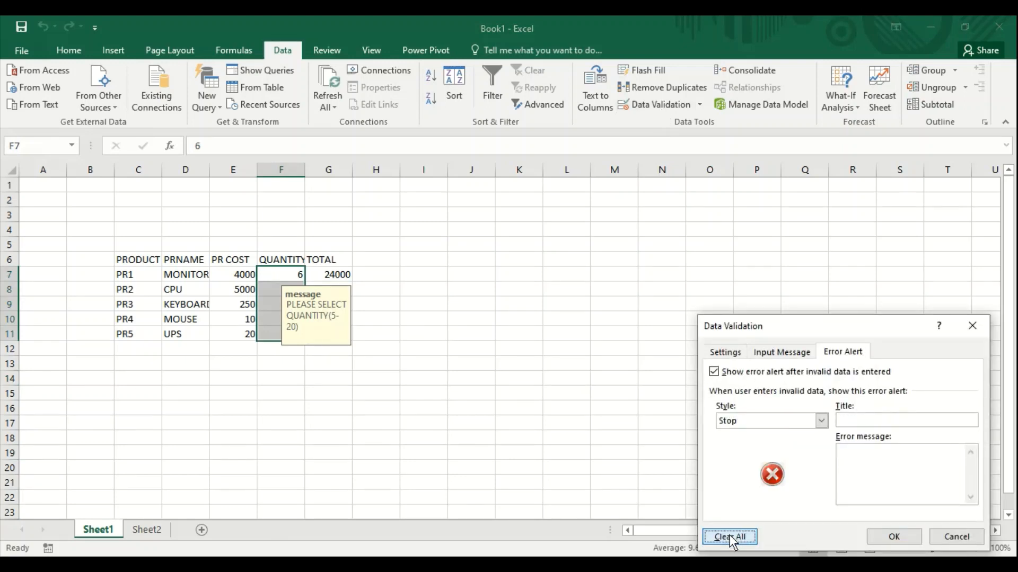
click(892, 537)
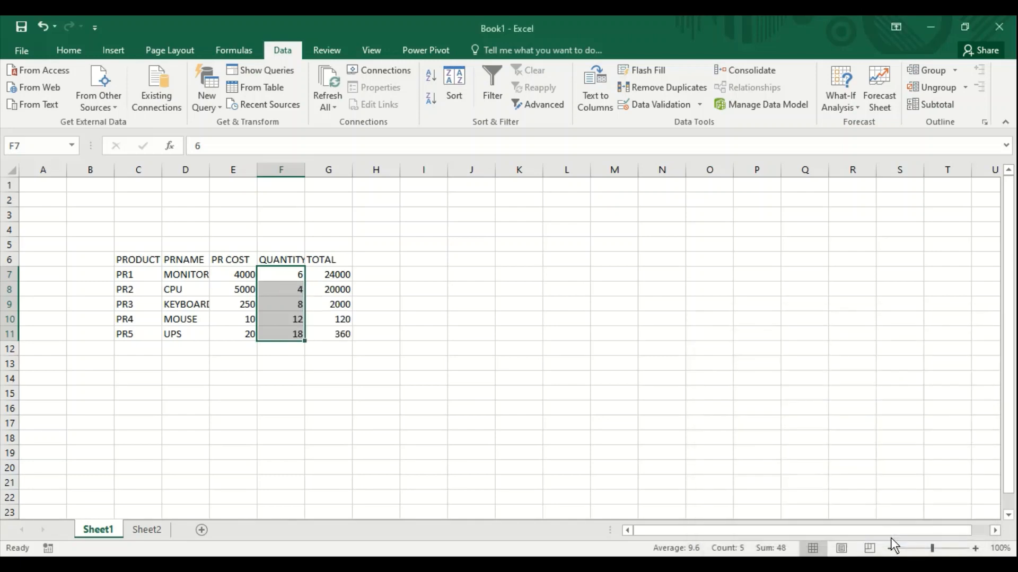
click(571, 431)
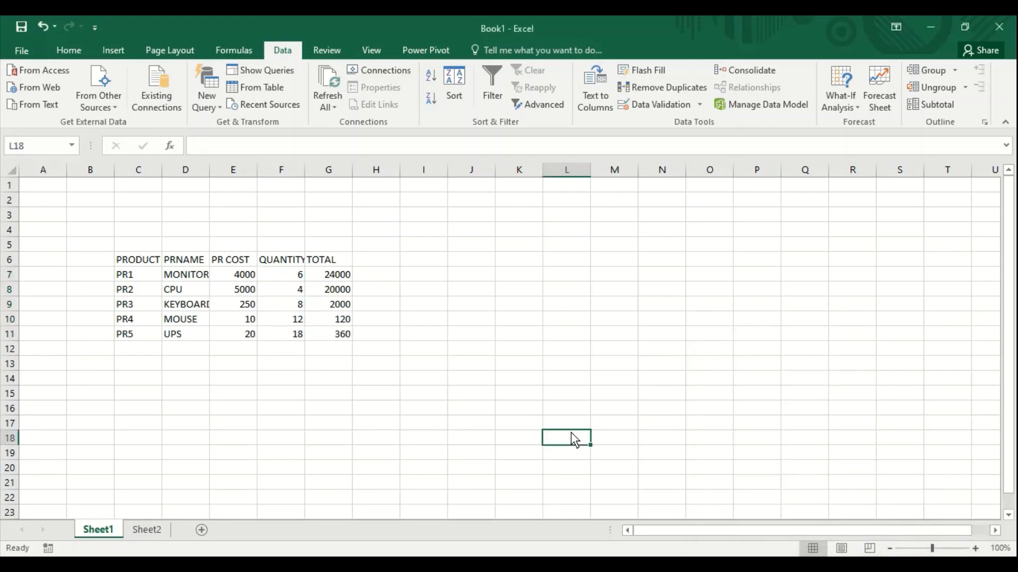
Select individual cells in the QUANTITY column to check whether the input message still appears
click(294, 320)
click(291, 291)
click(285, 265)
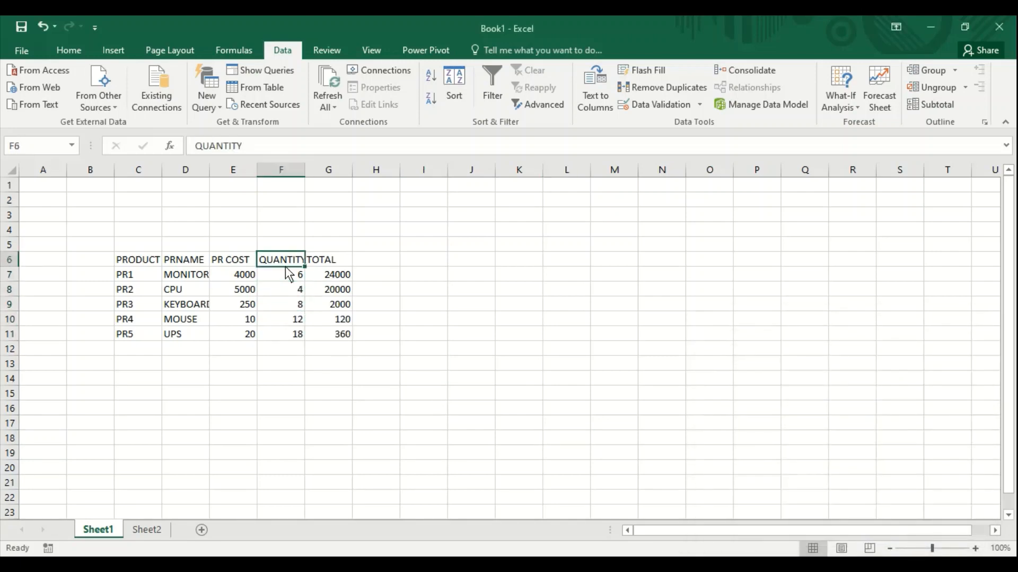
click(285, 291)
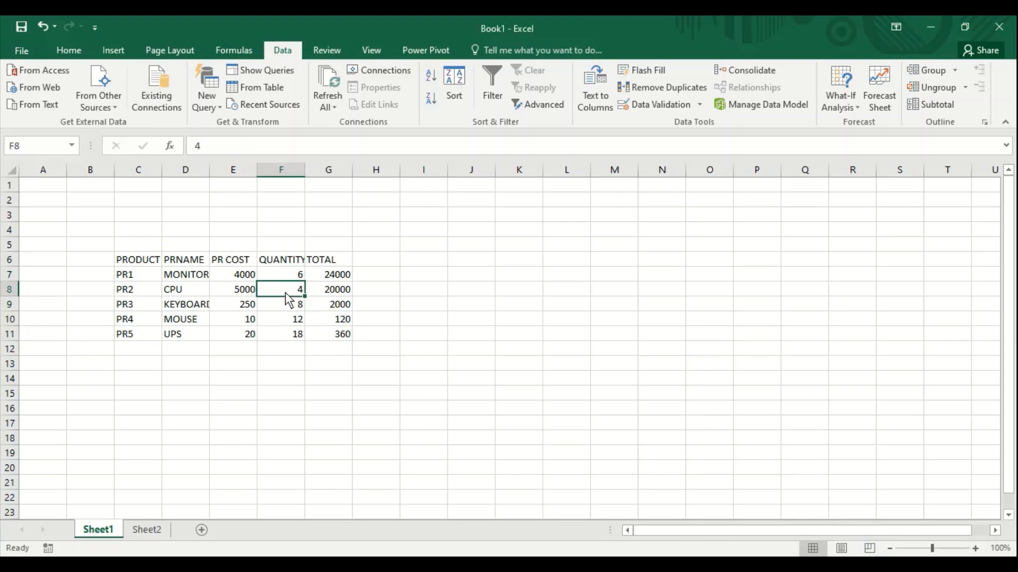
click(599, 340)
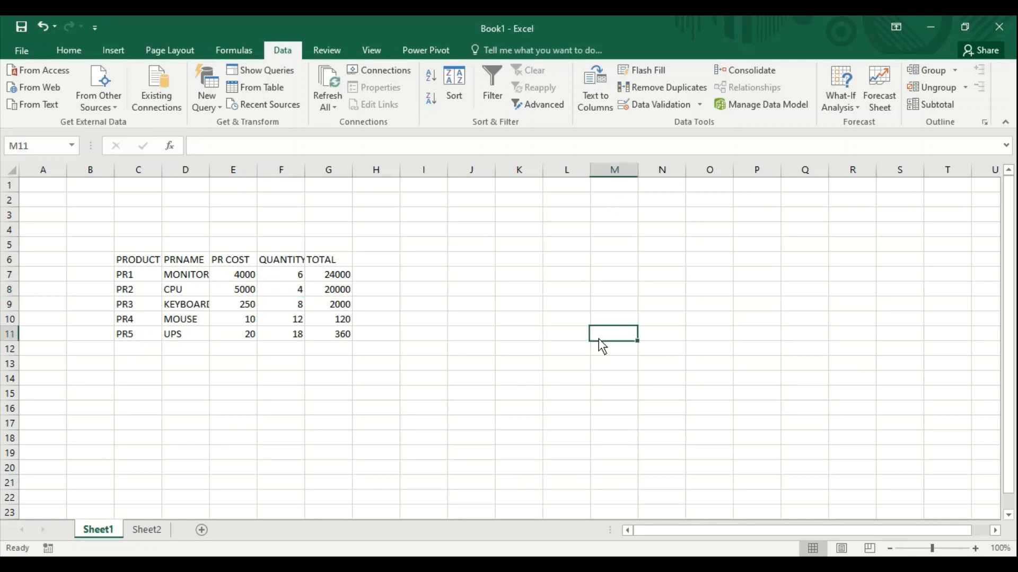
Enter the headers PRODUCT, COST, QUANTITY and TOTAL in cells K6 to N6 of Sheet1
click(539, 267)
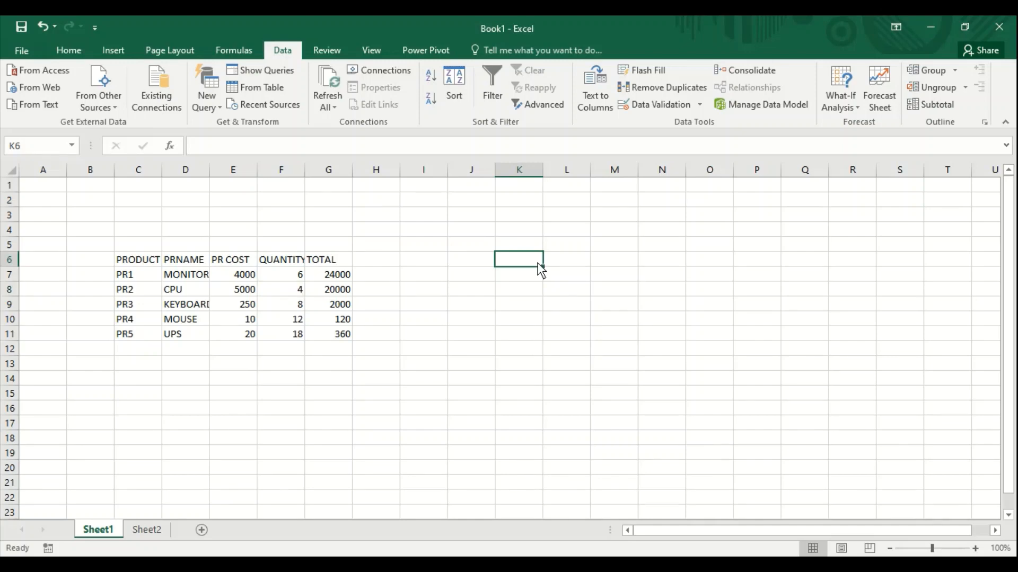
text(prod)
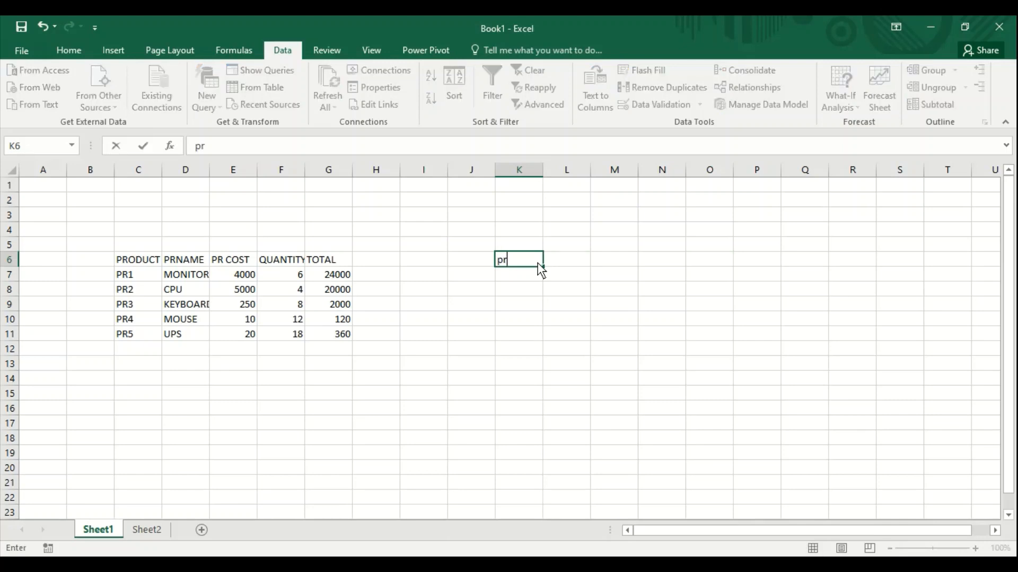
key(BackSpace)
key(BackSpace)
key(BackSpace)
key(BackSpace)
text(PRODCU)
key(BackSpace)
key(BackSpace)
text(UCT)
key(Tab)
text(COST)
key(Tab)
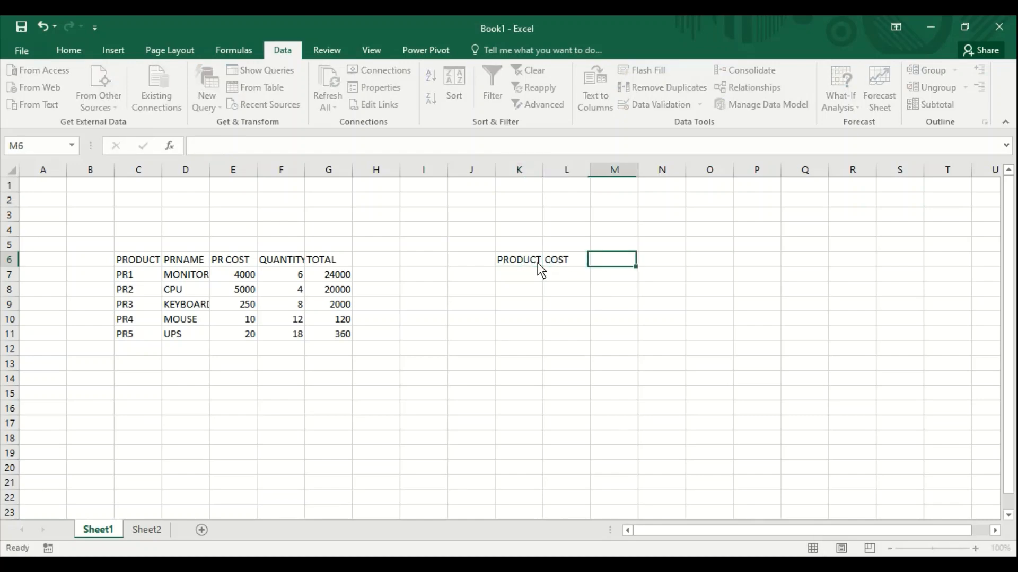
text(QUANTITY)
key(Tab)
text(TOTAL)
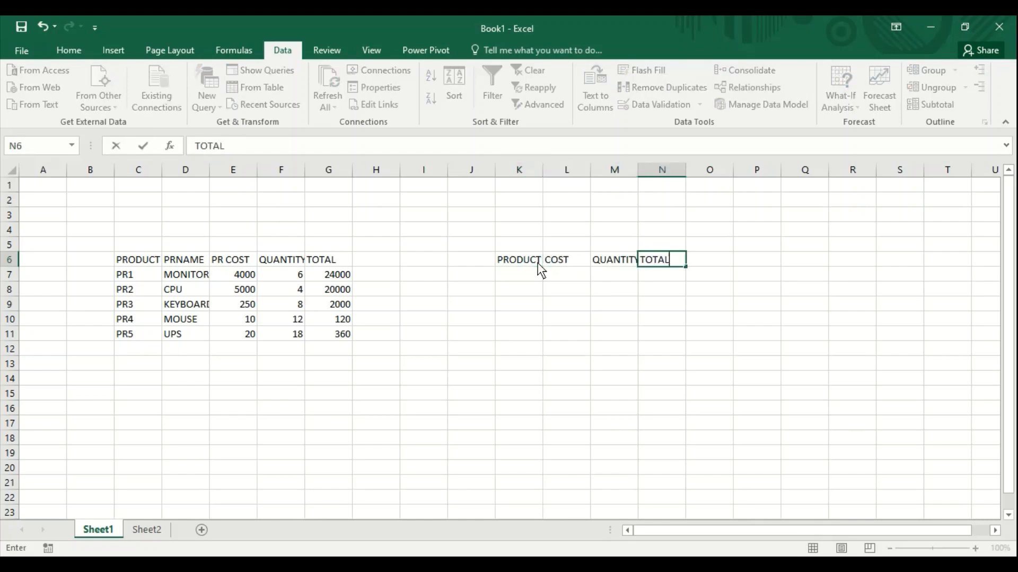
key(Return)
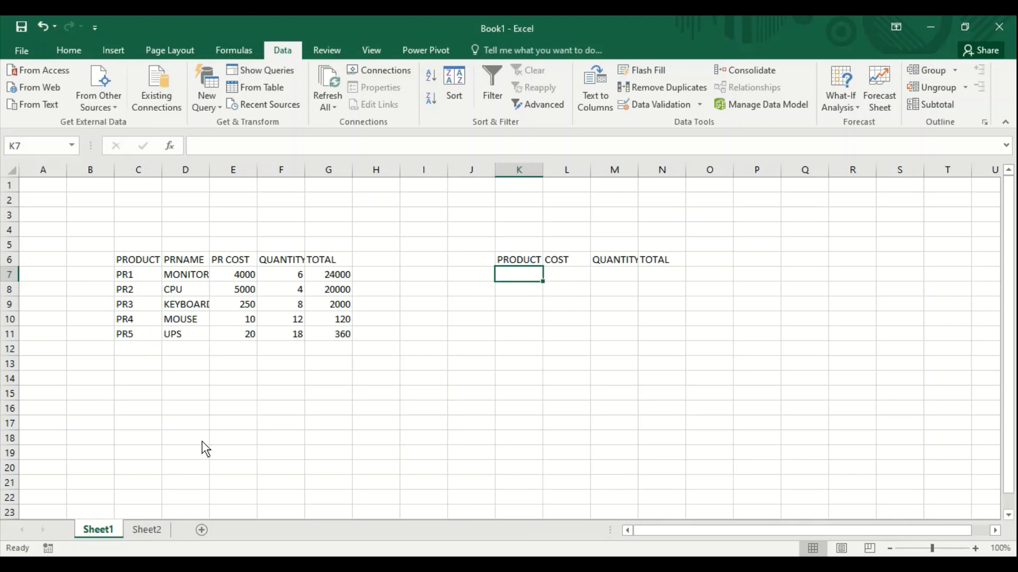
On Sheet2, list MONITOR, CPU, KEYBOARD, MOUSE and UPS in cells A2 to A6
click(153, 533)
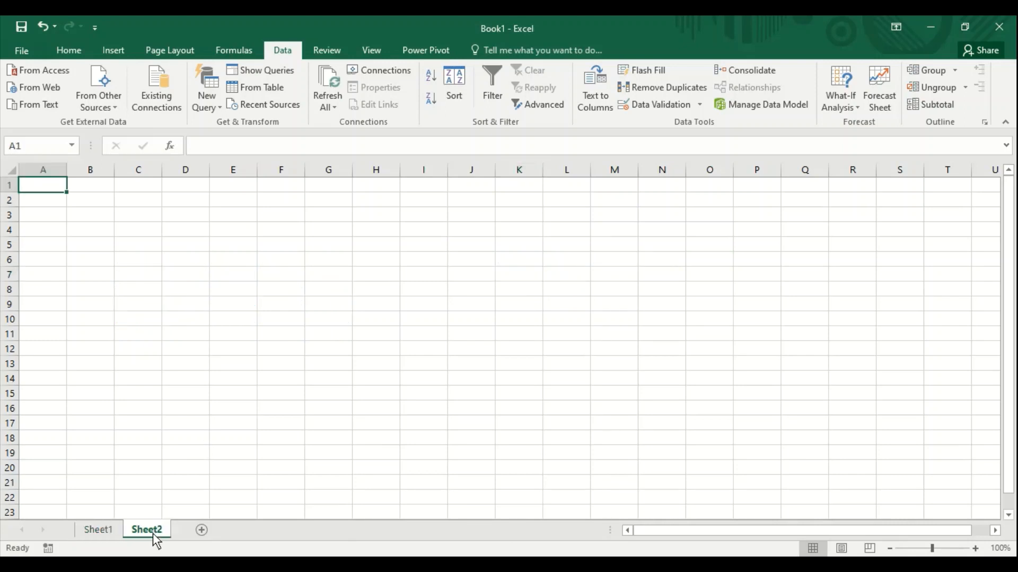
key(Down)
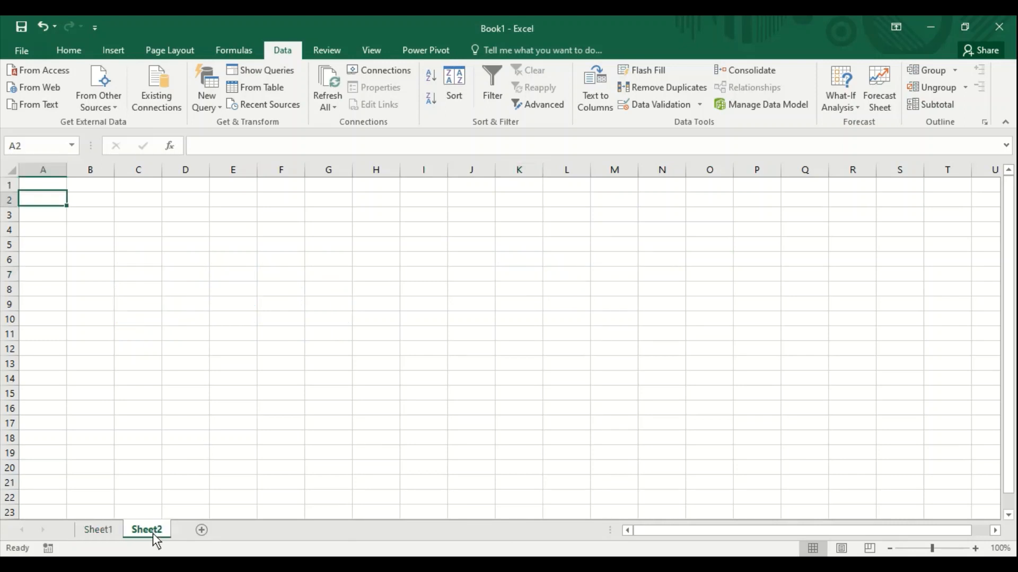
text(MONITOR)
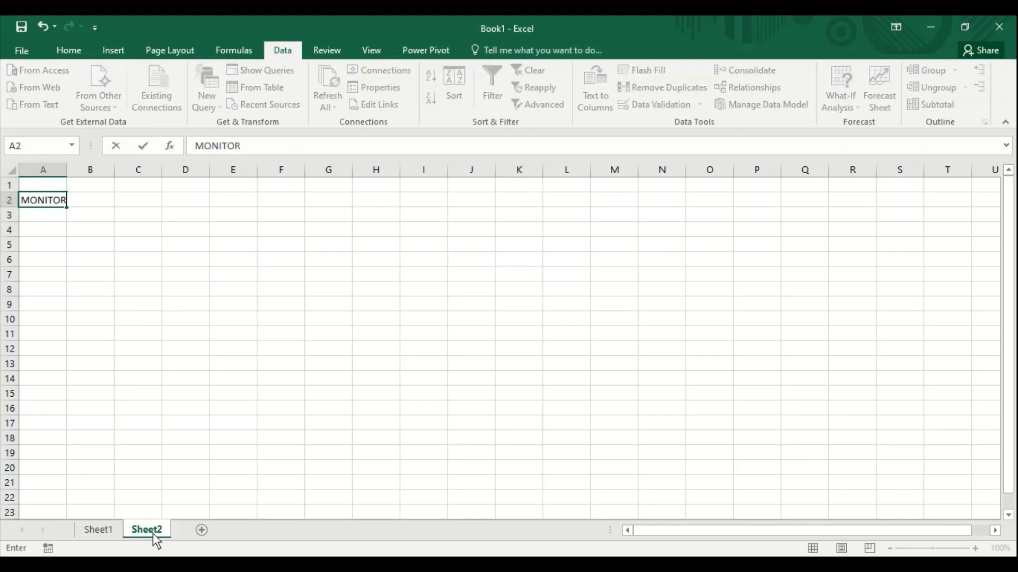
key(Return)
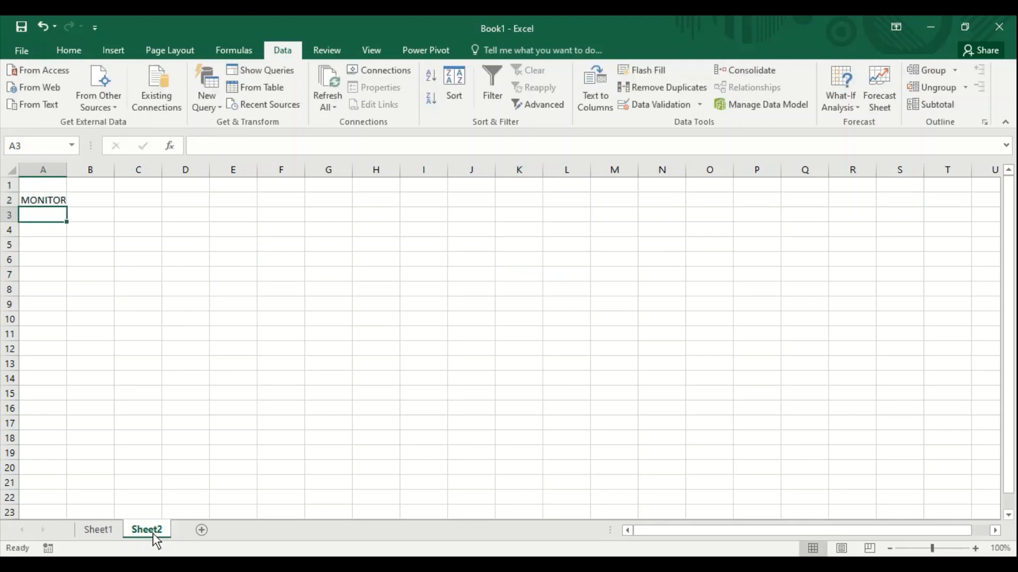
text(CPU)
key(Return)
text(KEYB)
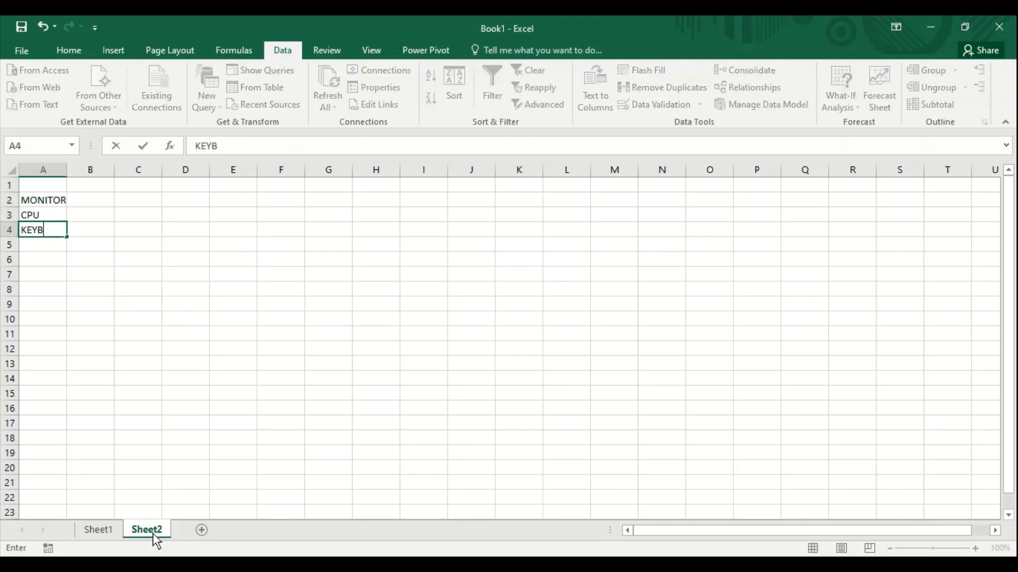
text(AOR)
key(BackSpace)
key(BackSpace)
key(BackSpace)
text(OARD)
key(Return)
text(MOU)
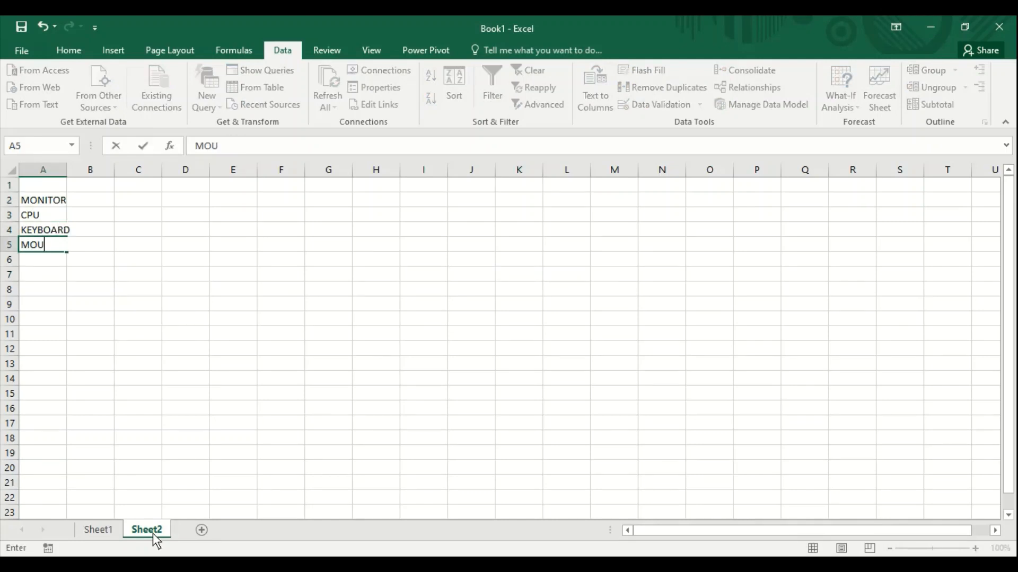
text(SE)
key(Return)
text(UPS)
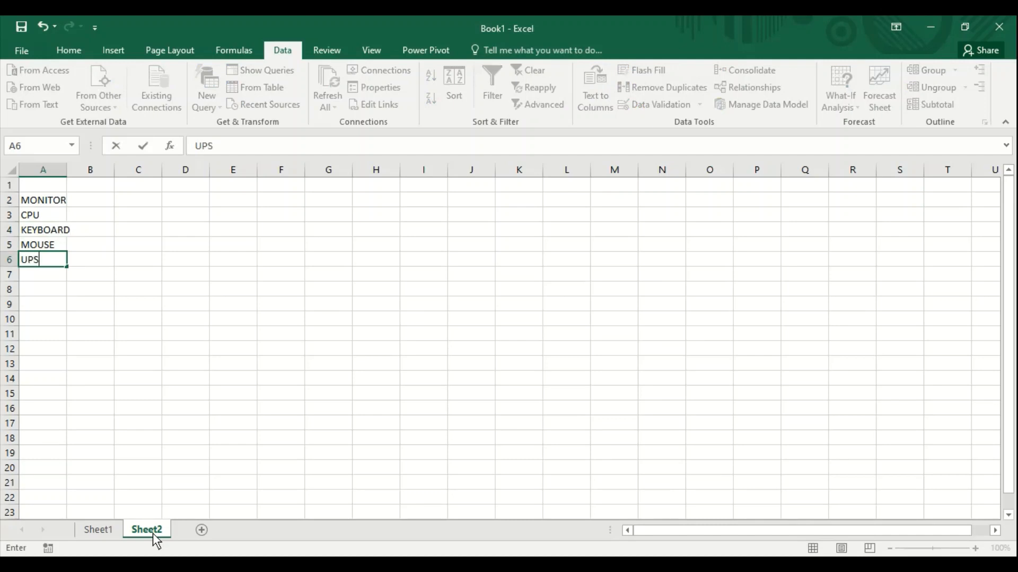
key(Return)
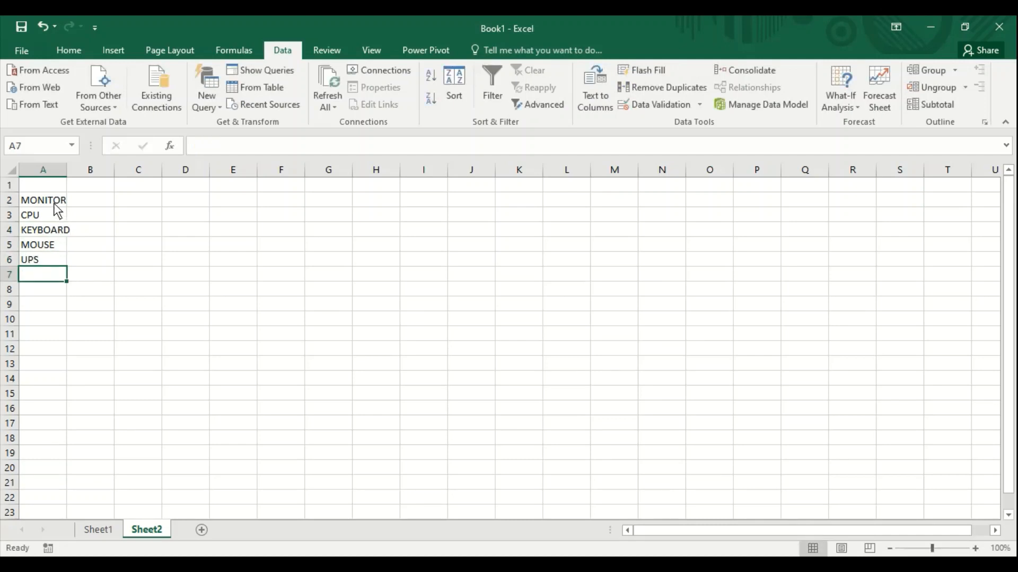
Convert the product list in A2:A6 into a table, without treating the first row as headers
drag(53, 202, 47, 254)
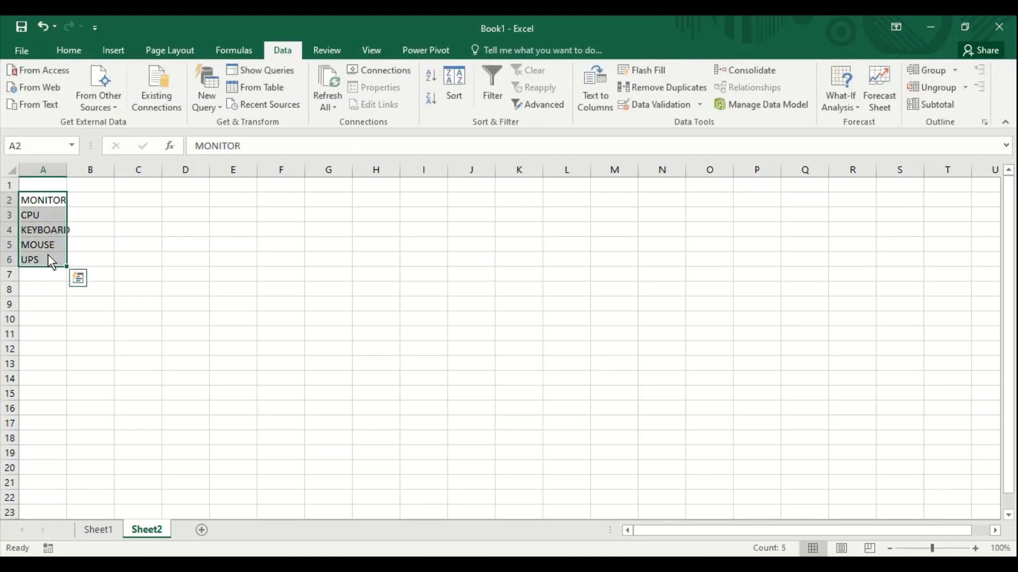
key(ctrl+t)
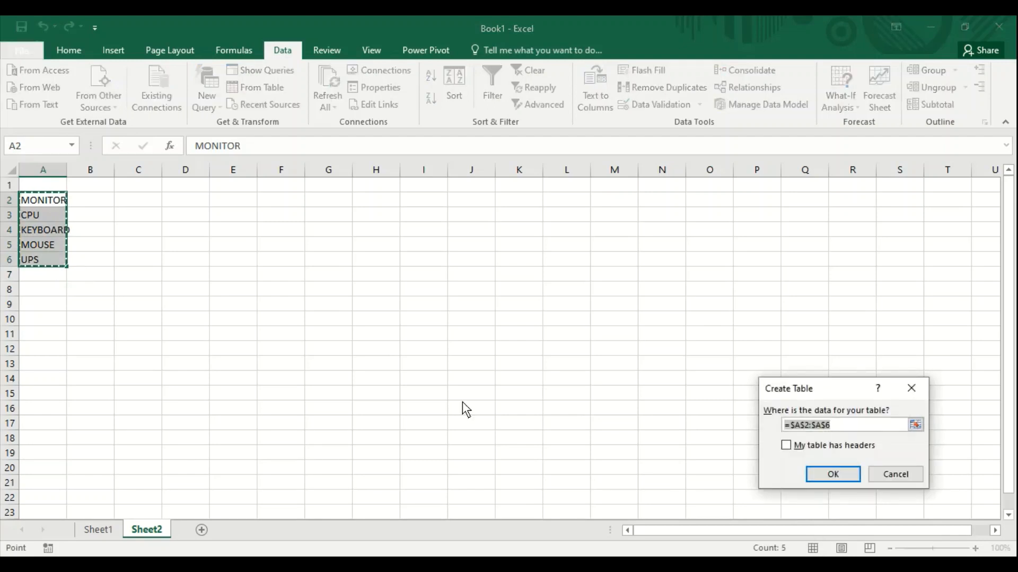
click(833, 473)
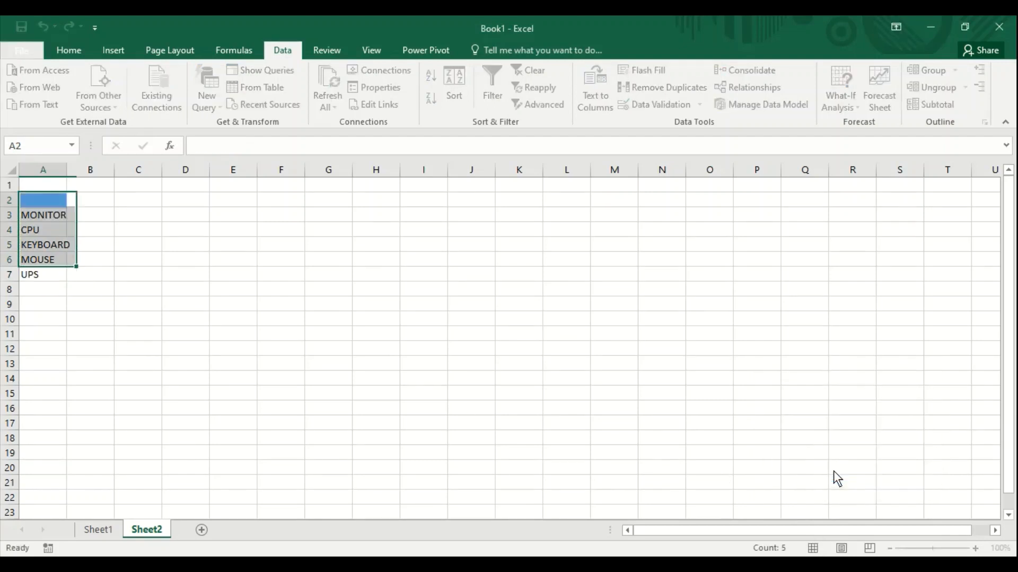
click(525, 459)
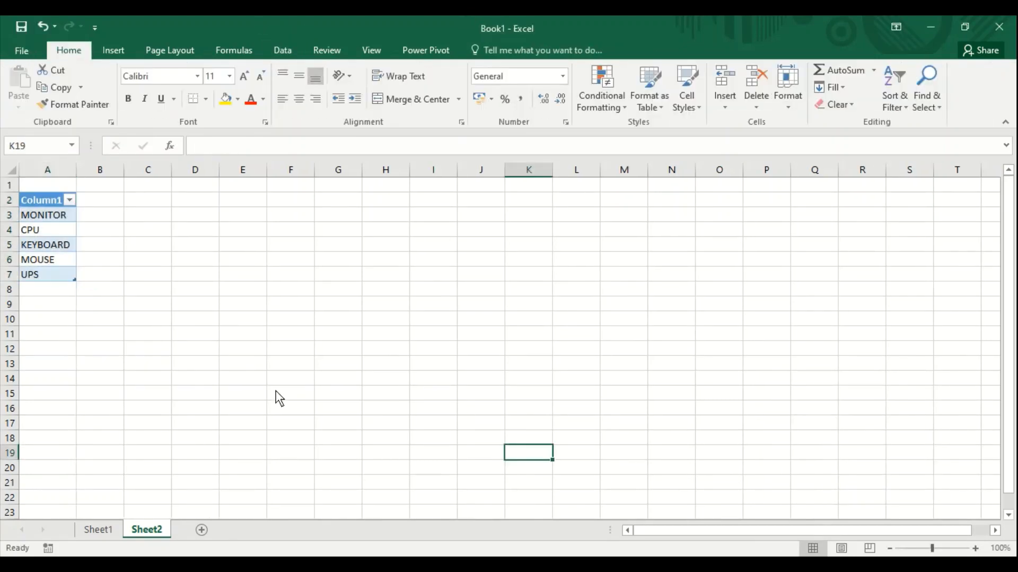
On Sheet1, set up data validation for the PRODUCT cells K7:K18 with List as the allowed type
click(99, 529)
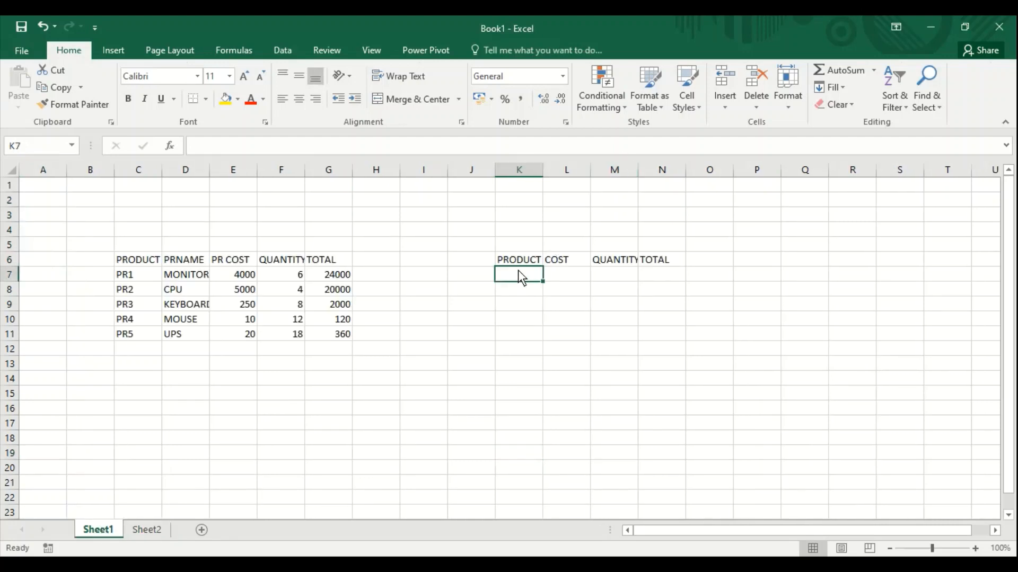
drag(520, 276, 517, 440)
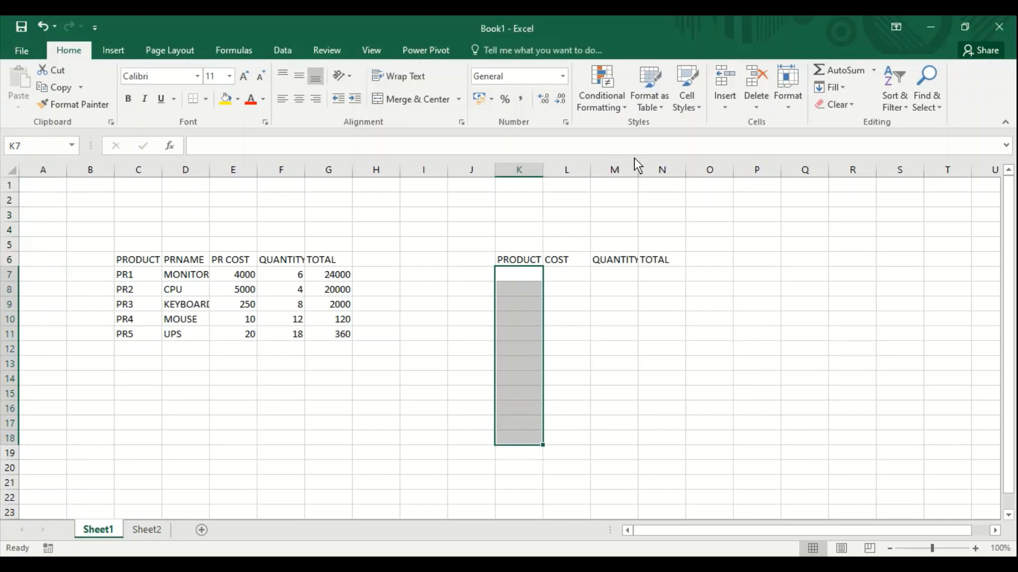
click(281, 50)
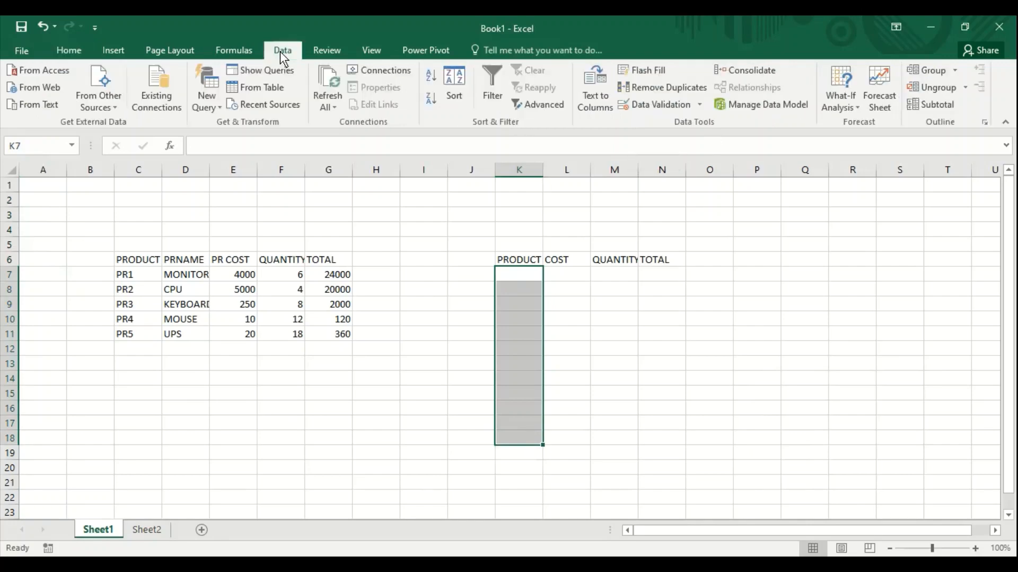
click(663, 102)
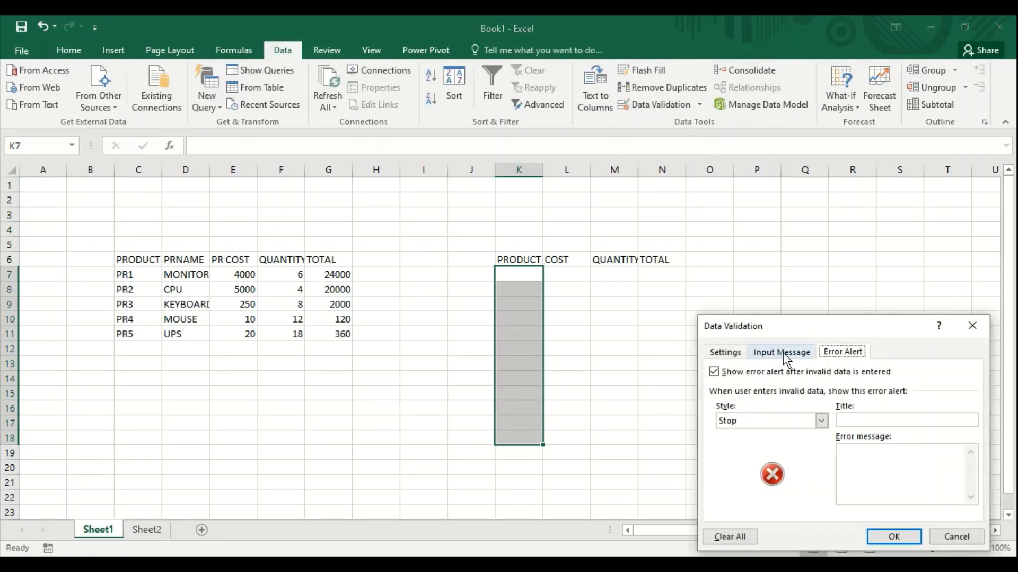
click(724, 352)
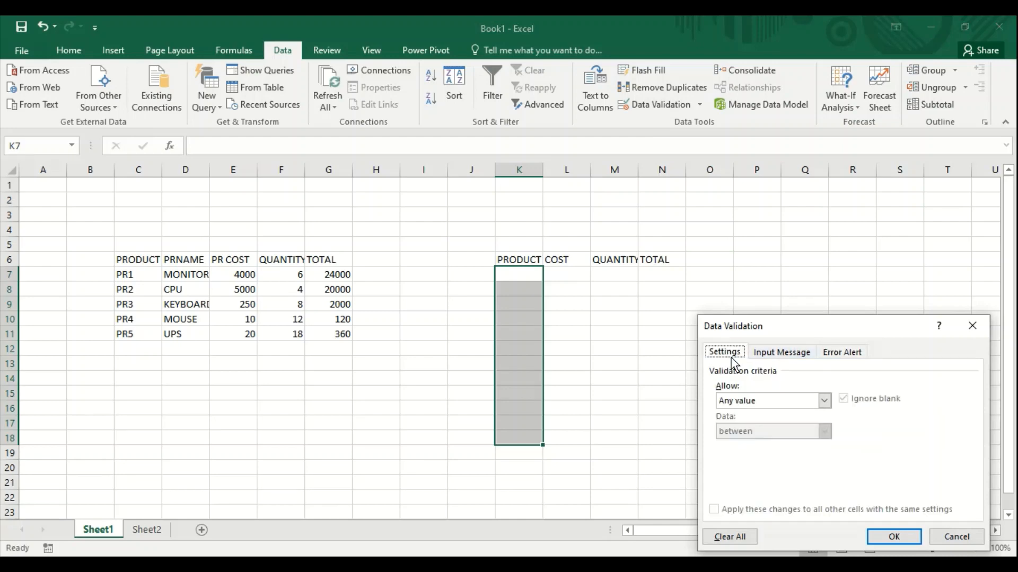
click(787, 403)
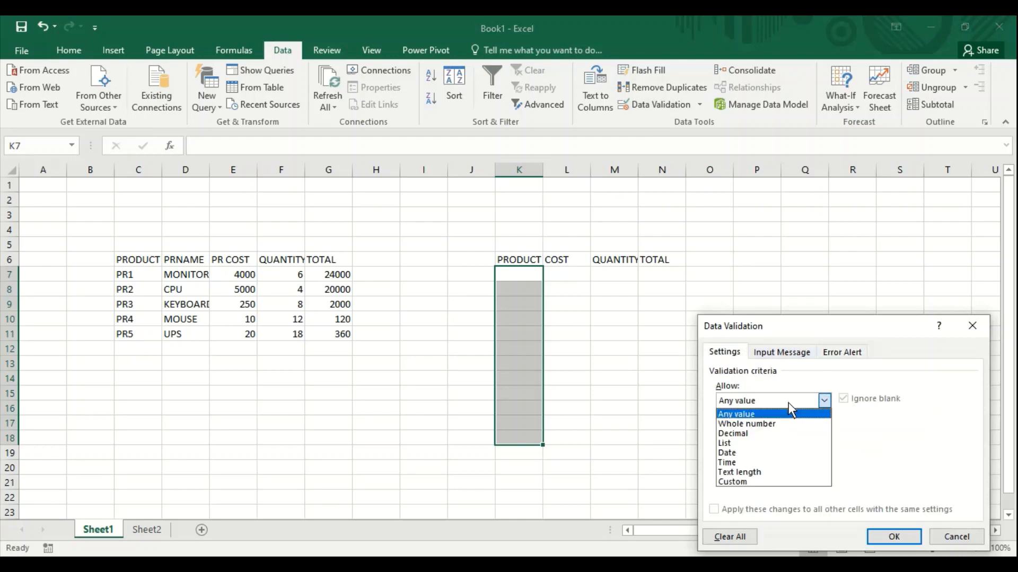
click(762, 443)
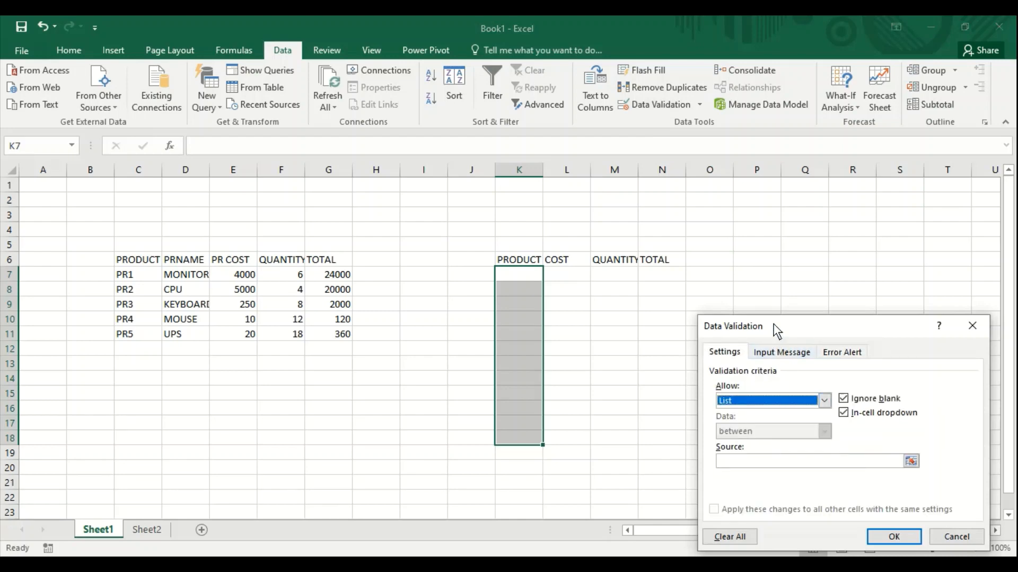
Set the validation list's source to Sheet2 cells A3:A7 and apply the rule
click(827, 461)
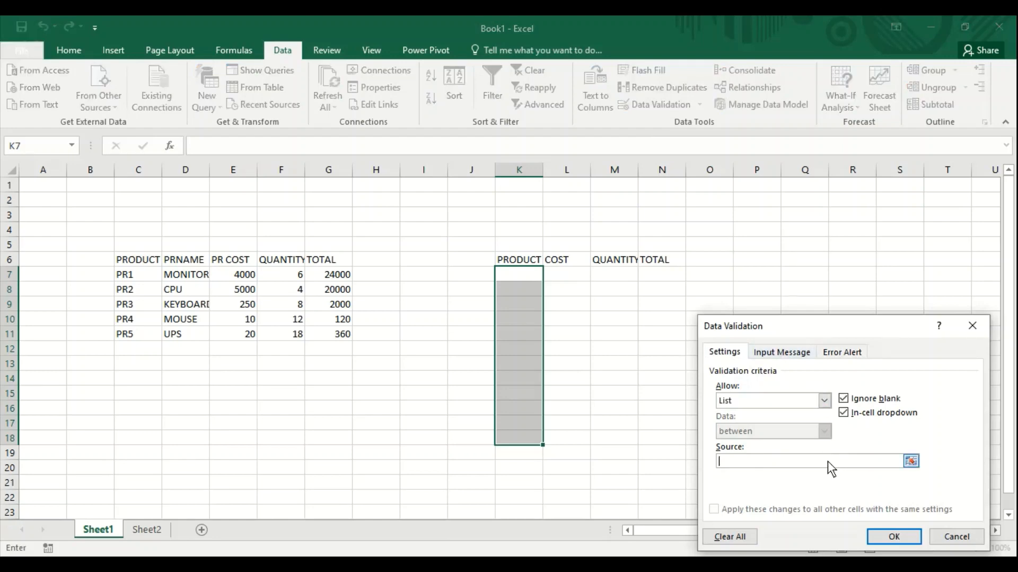
click(150, 530)
drag(53, 215, 52, 274)
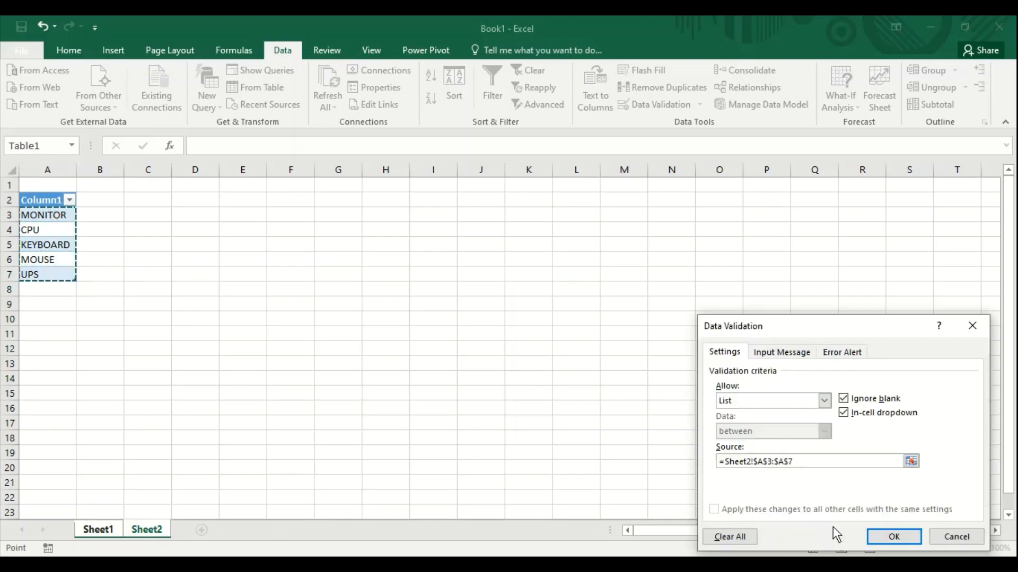
click(895, 537)
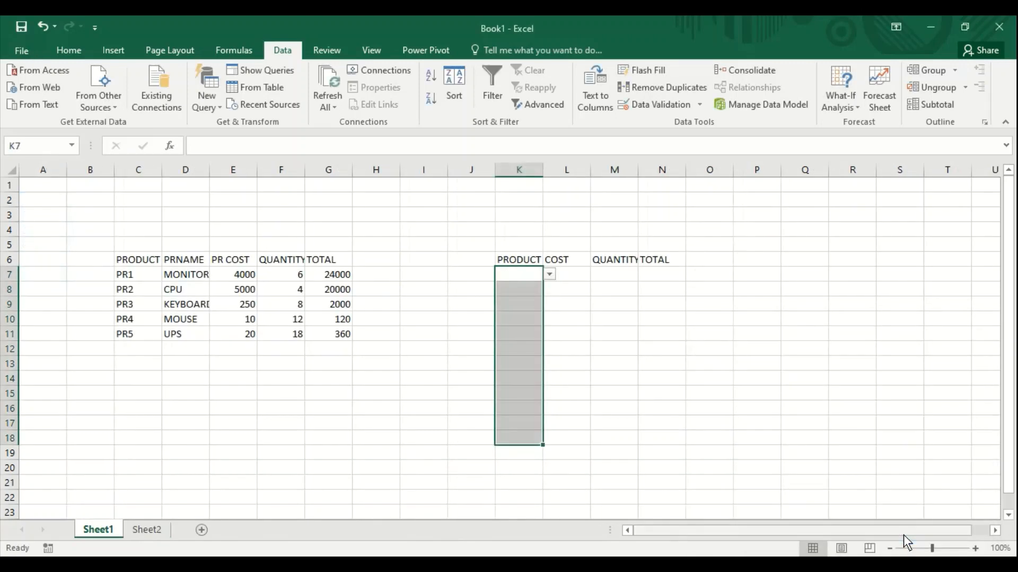
Choose MONITOR from the validation list in cell K7
click(530, 363)
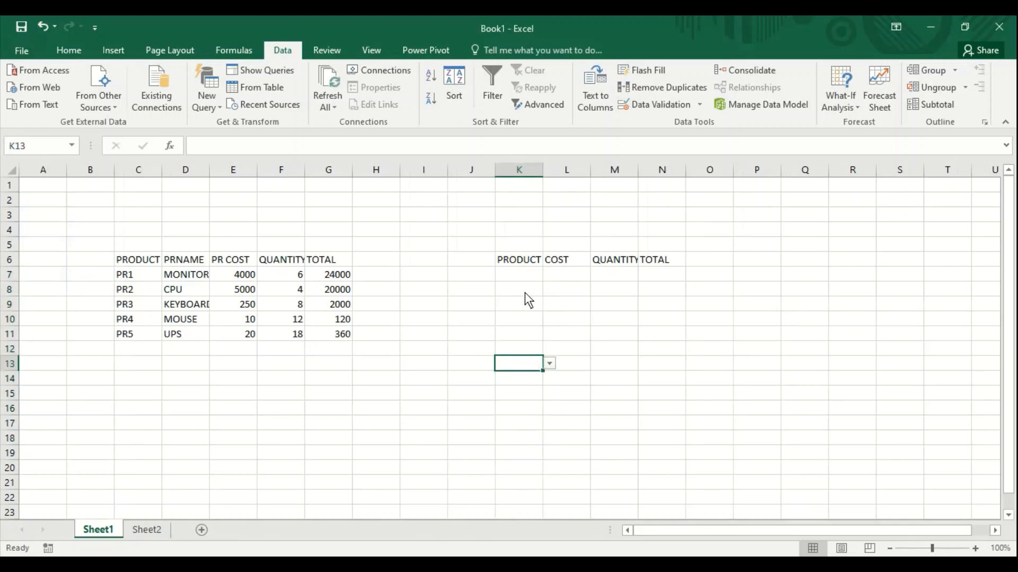
click(521, 275)
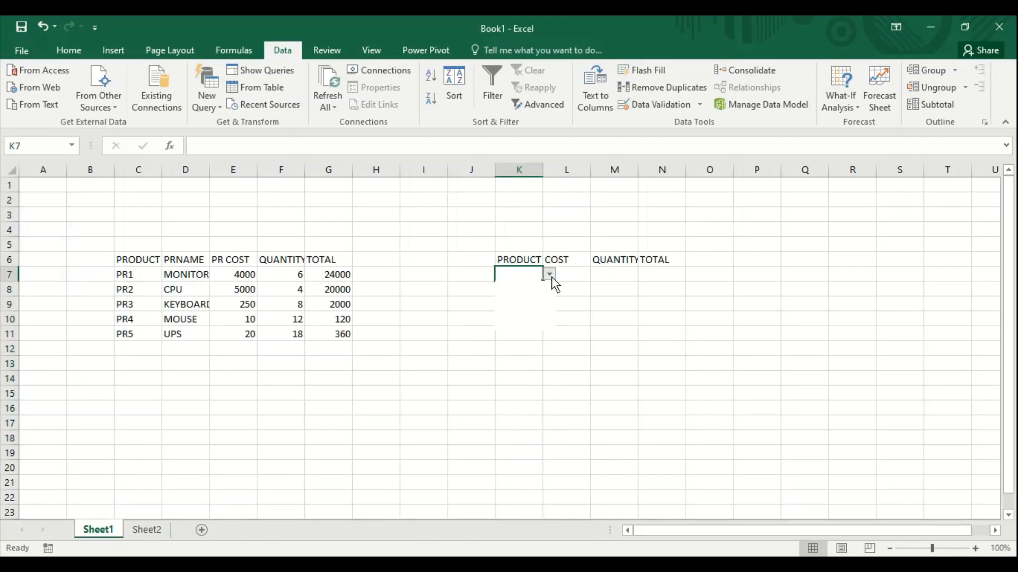
click(550, 276)
click(534, 289)
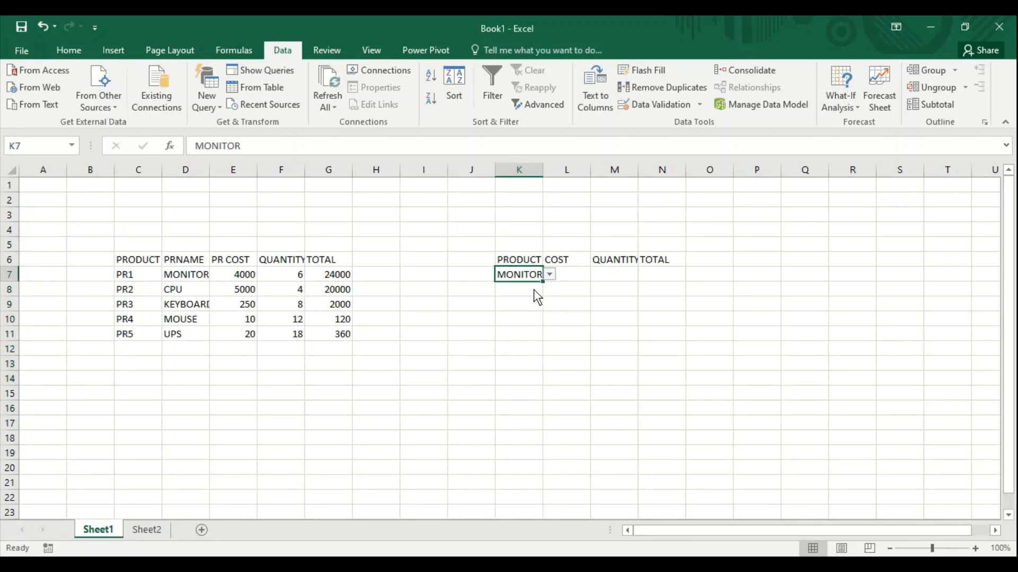
Enter a cost of 4000 and a quantity of 5 for MONITOR in L7 and M7
click(576, 280)
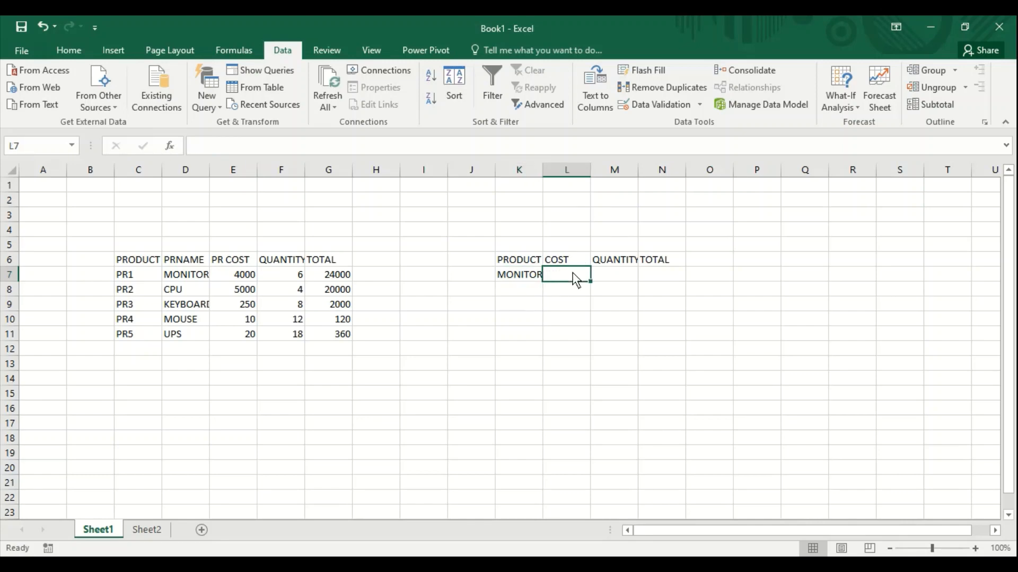
text(4)
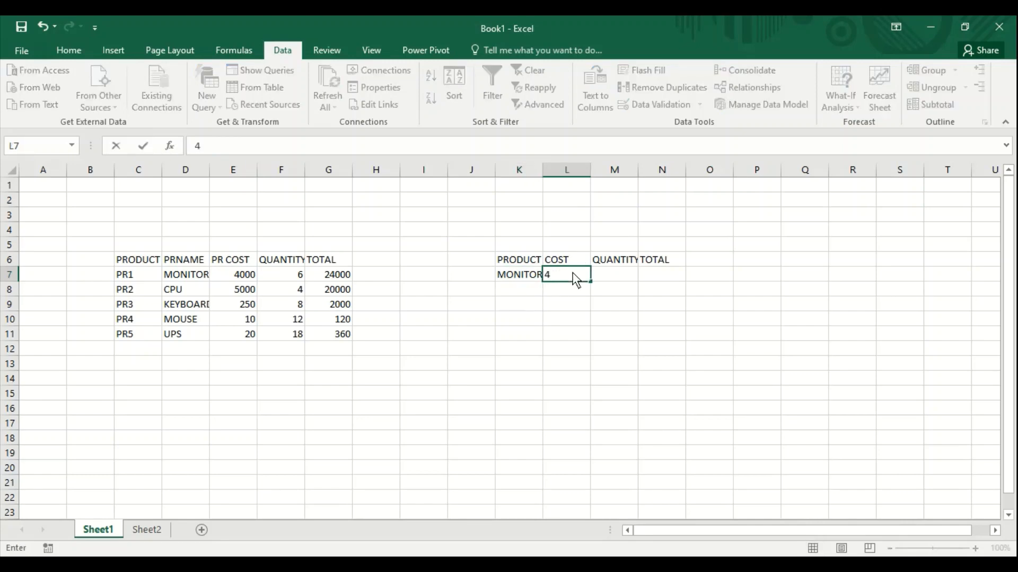
text(000)
key(Tab)
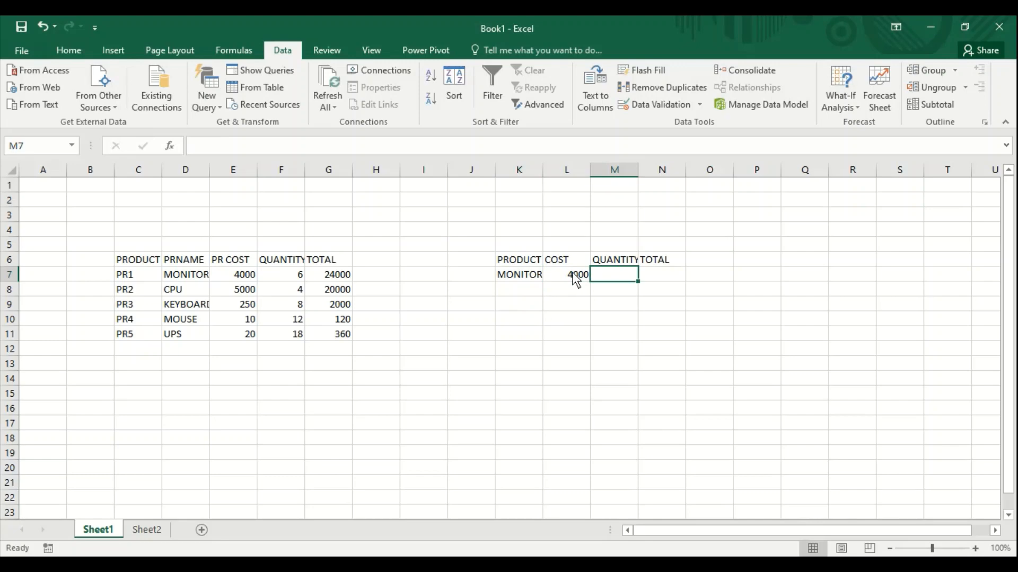
text(5)
key(Tab)
key(Return)
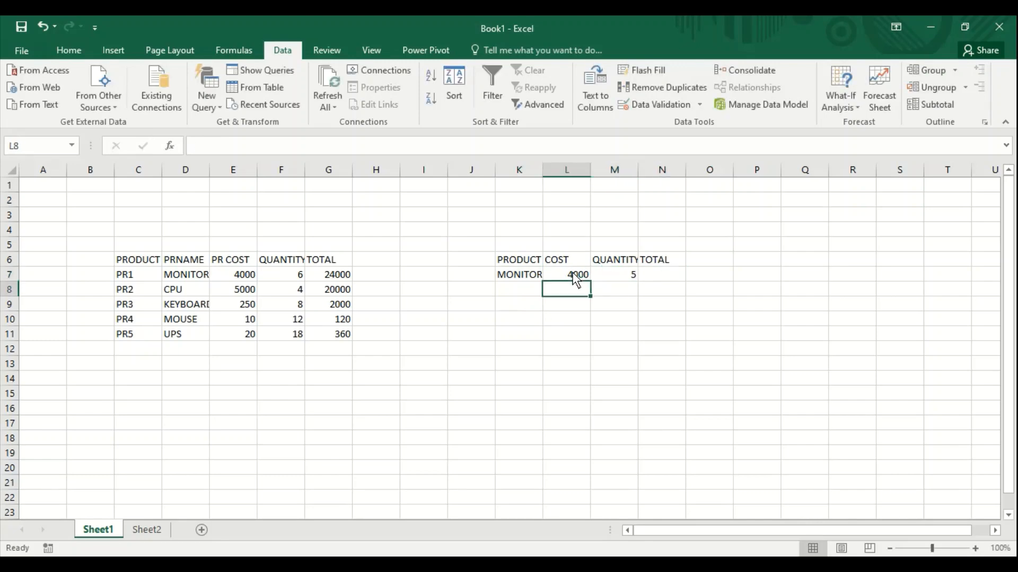
key(Left)
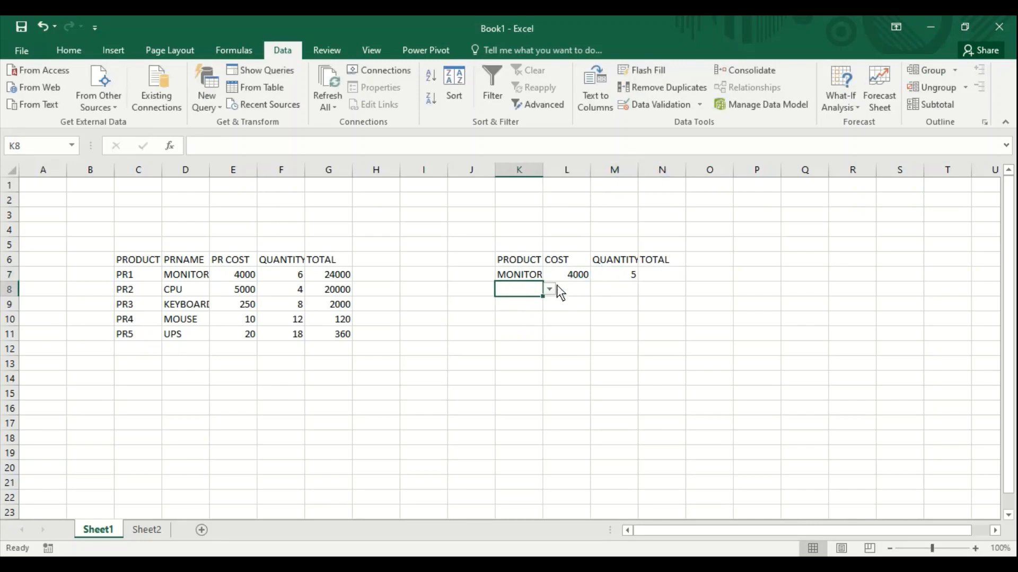
Fill row 8 of the second table with CPU from the validation list, a cost of 5600 and a quantity of 6
click(550, 289)
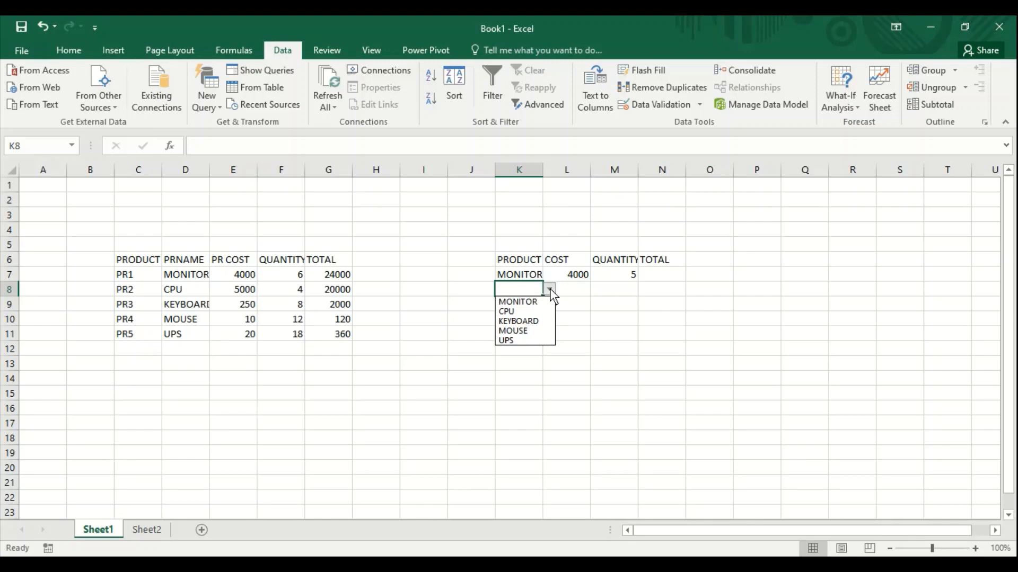
click(522, 311)
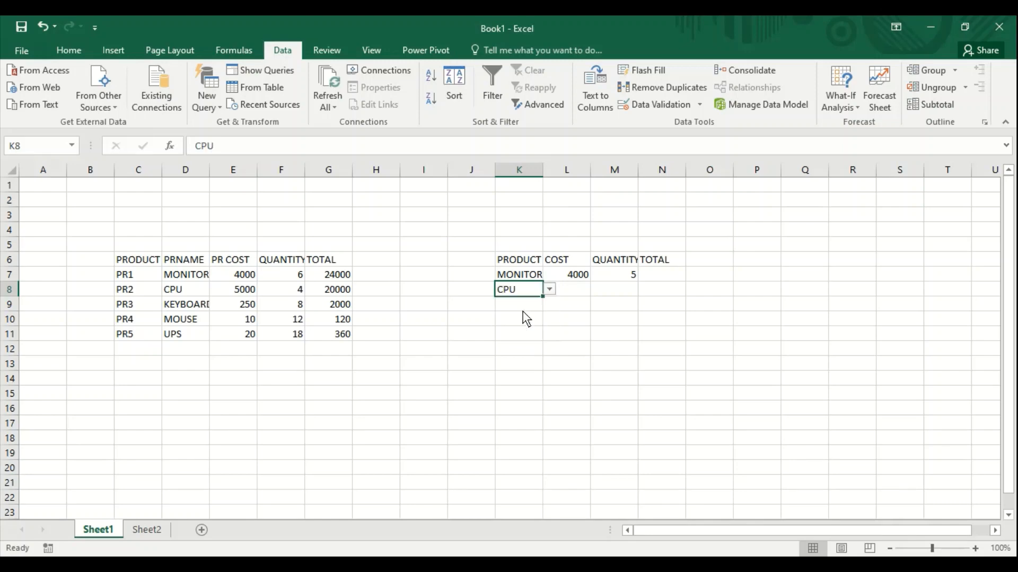
click(580, 291)
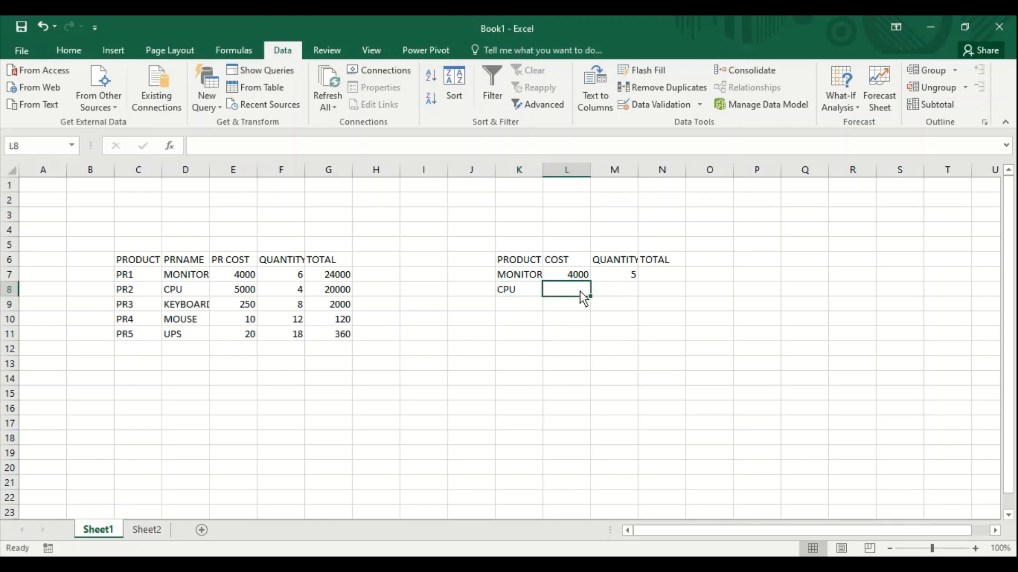
text(3500)
key(BackSpace)
key(BackSpace)
key(BackSpace)
key(BackSpace)
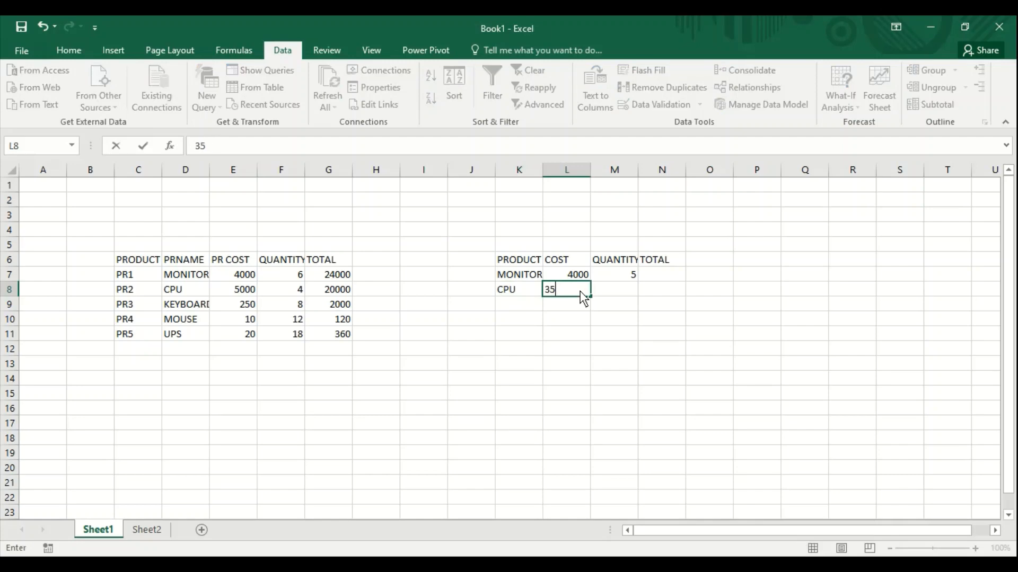
text(5600)
key(Tab)
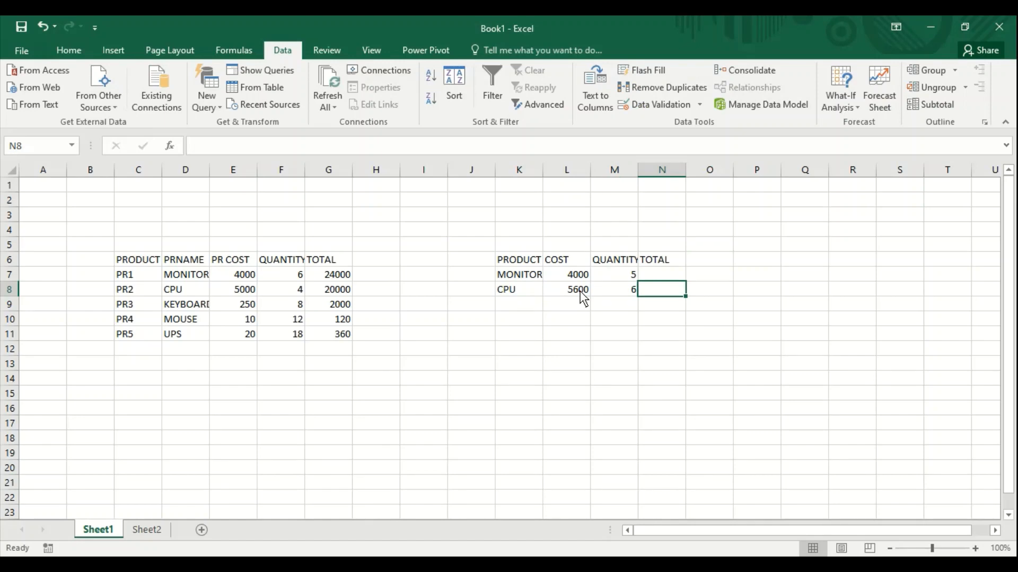
Fill row 9 of the second table with UPS from the validation list, a cost of 2000 and a quantity of 5
key(Down)
key(Left)
key(Left)
key(Left)
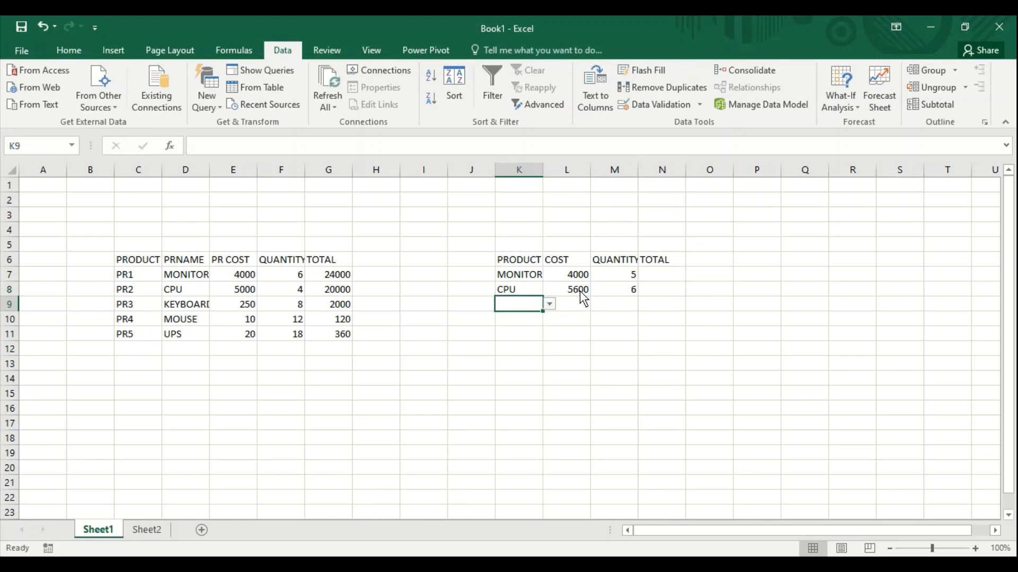
click(551, 304)
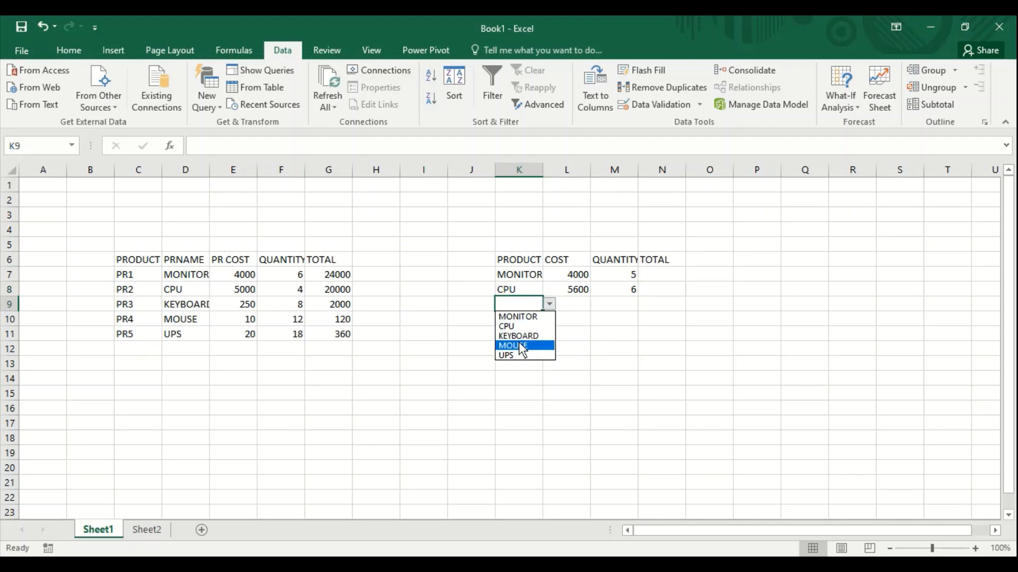
click(513, 355)
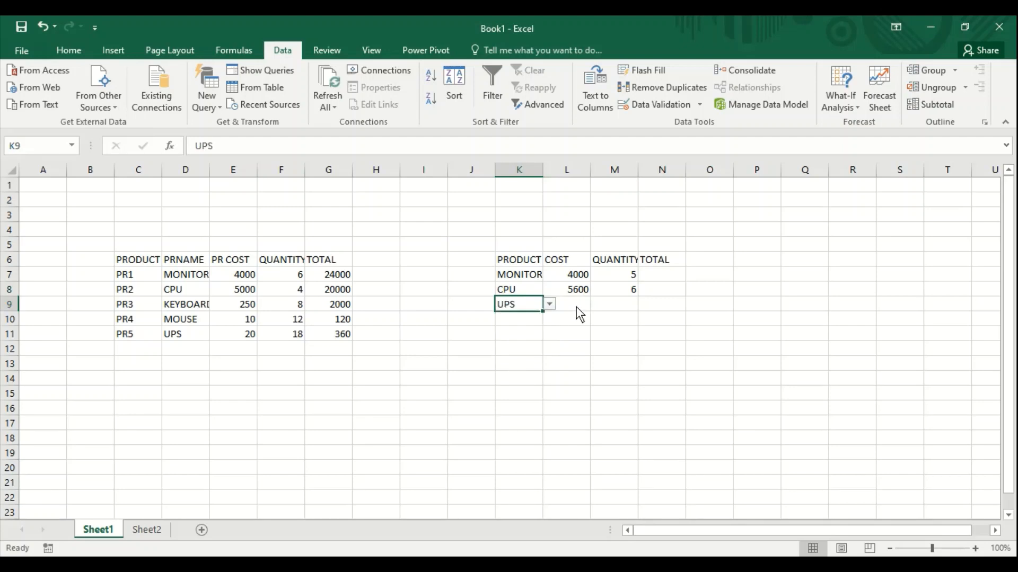
click(577, 309)
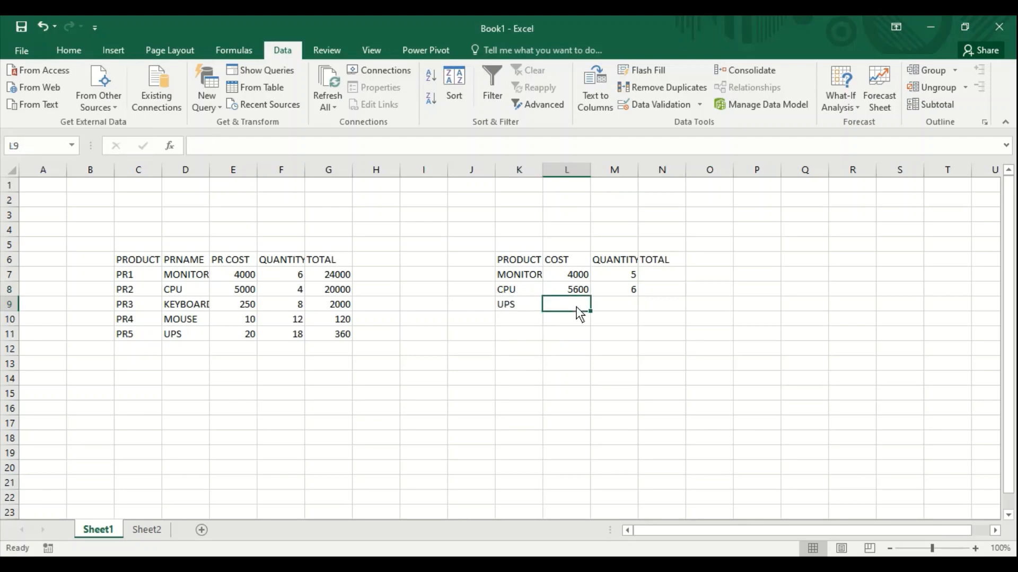
text(2000)
key(Tab)
text(5)
key(Return)
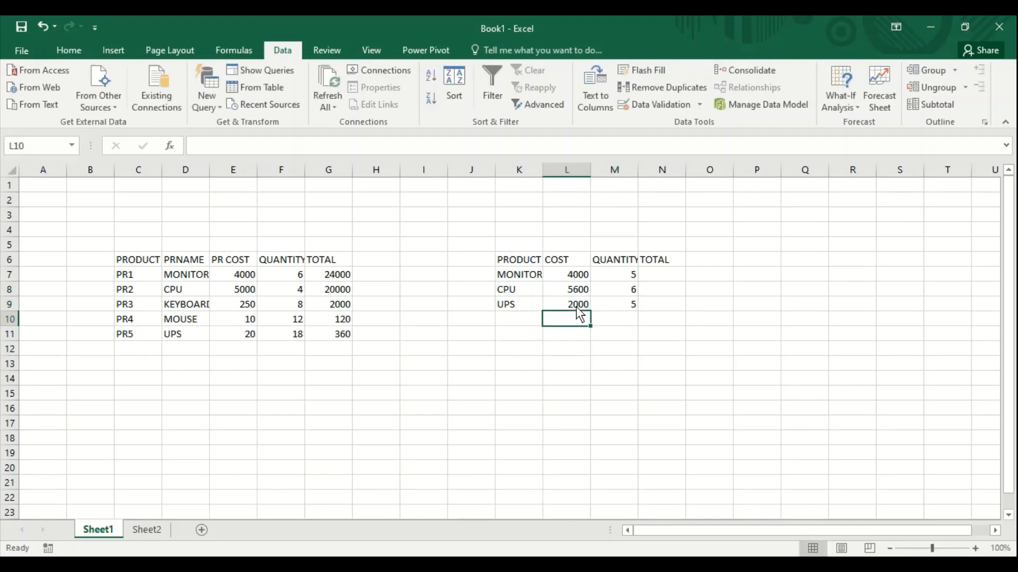
Calculate MONITOR's total in N7 by multiplying its cost by its quantity with the formula =L7*M7
key(Up)
key(Up)
key(Up)
key(Right)
key(Right)
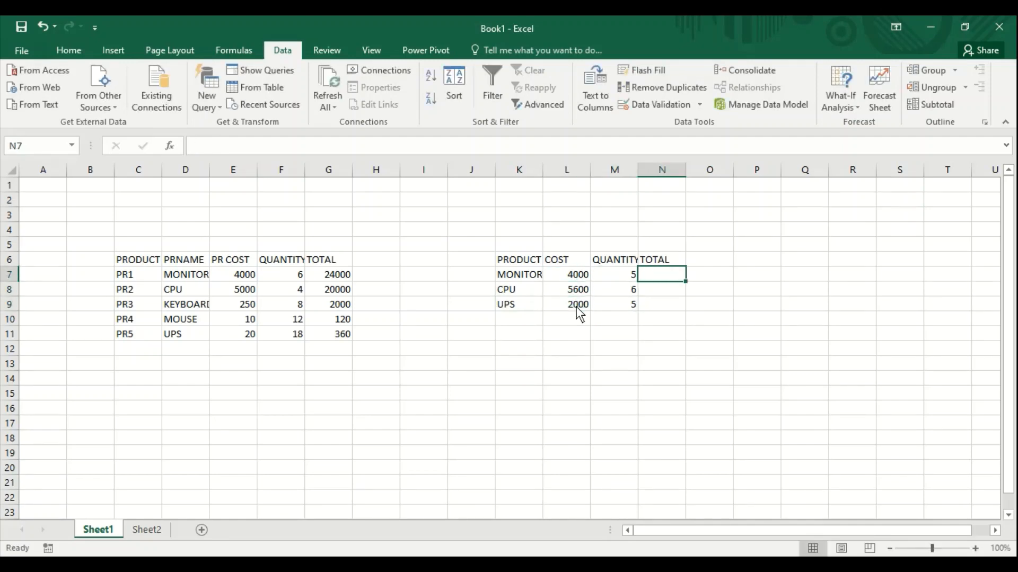
text(=)
key(Left)
key(Left)
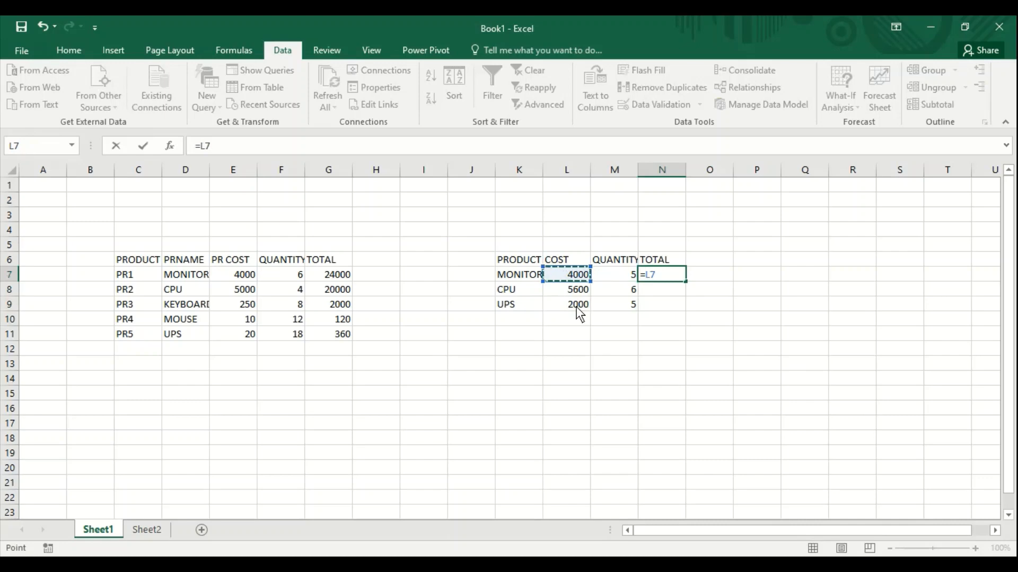
text(*)
key(Left)
key(Return)
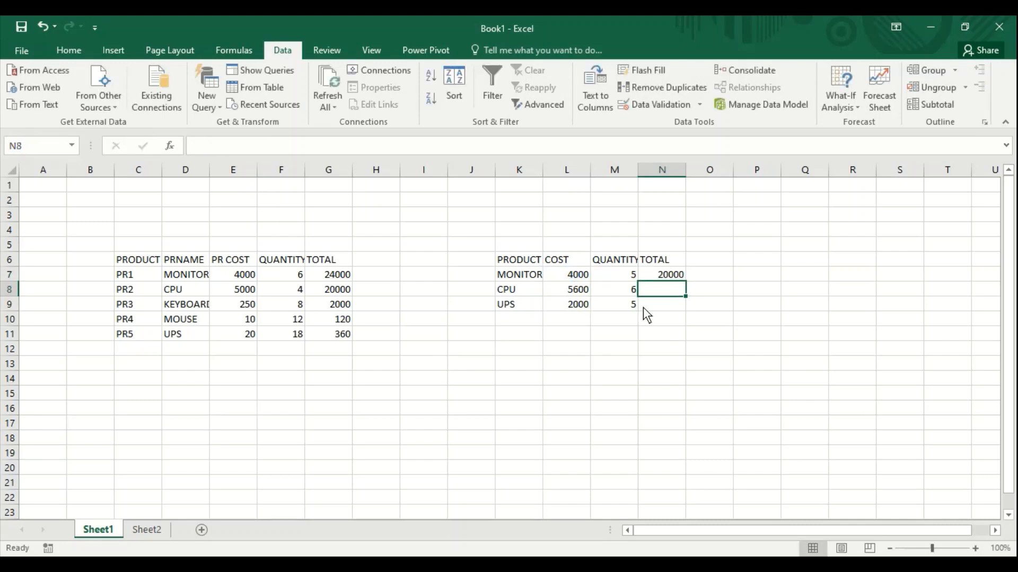
Fill the total formula from N7 down to N9 for the CPU and UPS rows
click(673, 277)
drag(685, 281, 679, 312)
click(471, 408)
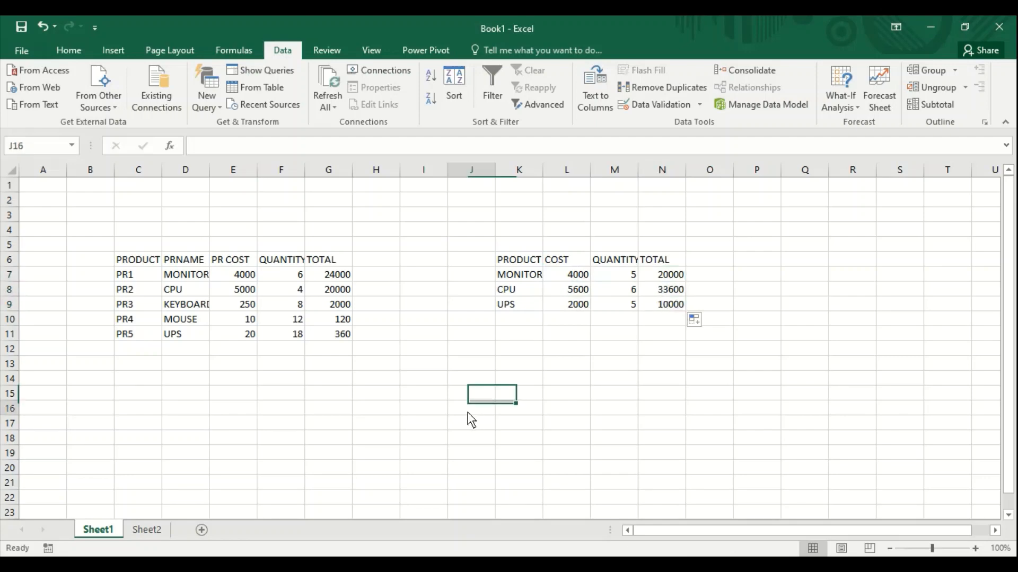
Examine the product choices in K7's validation list, keeping the current selection
click(510, 278)
click(552, 277)
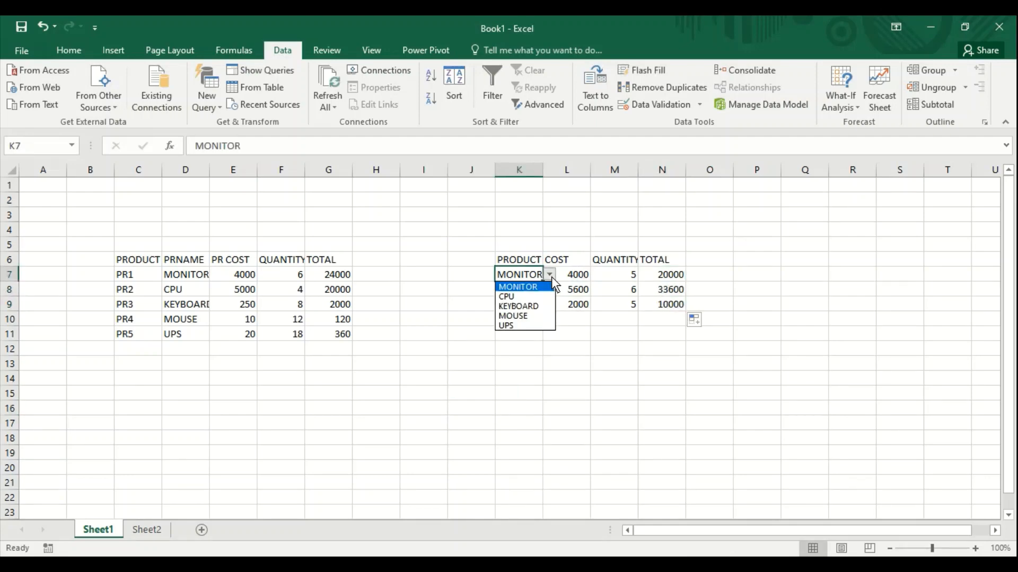
click(534, 374)
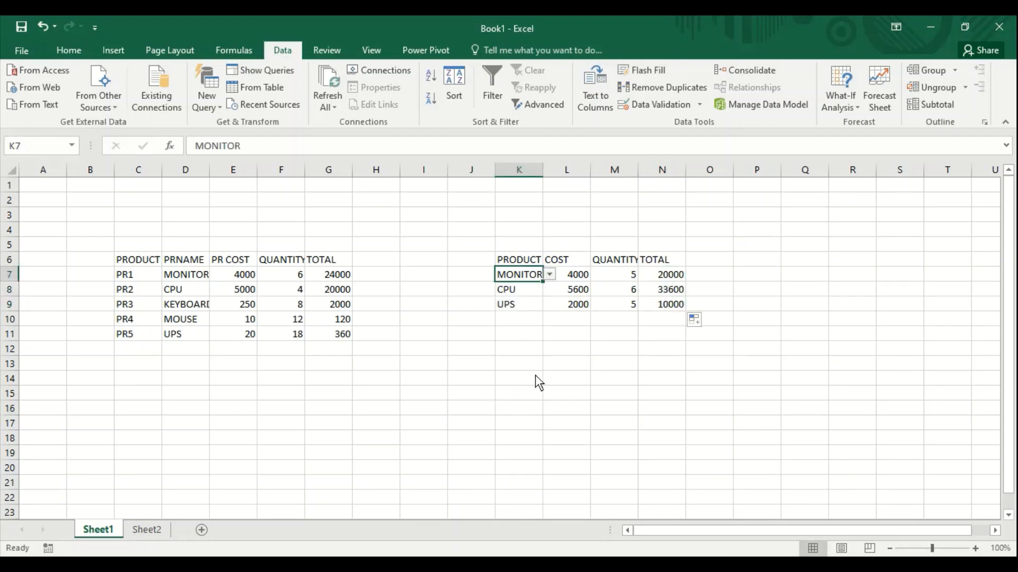